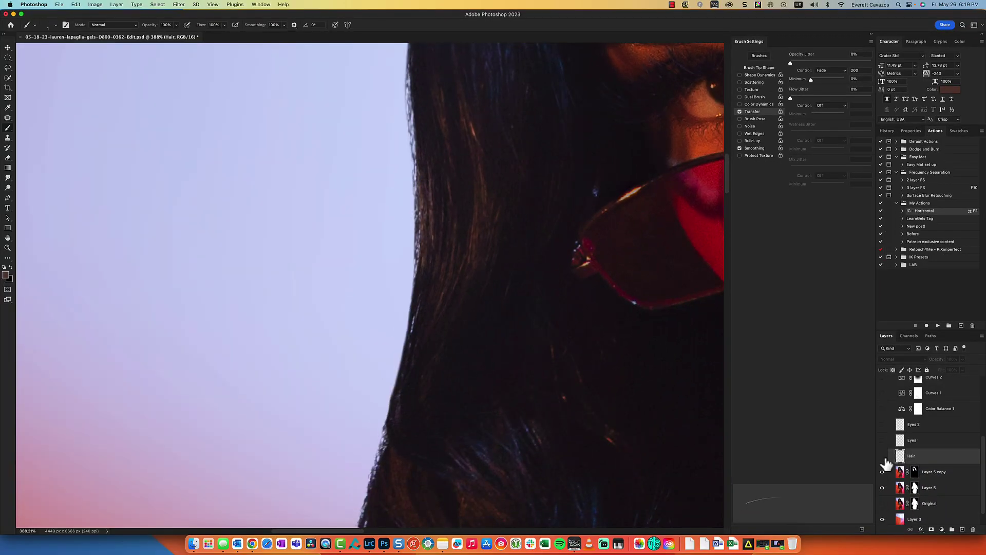
# Step: Show the Hair layer to view the painted strands along the model's hair edge
pyautogui.click(883, 456)
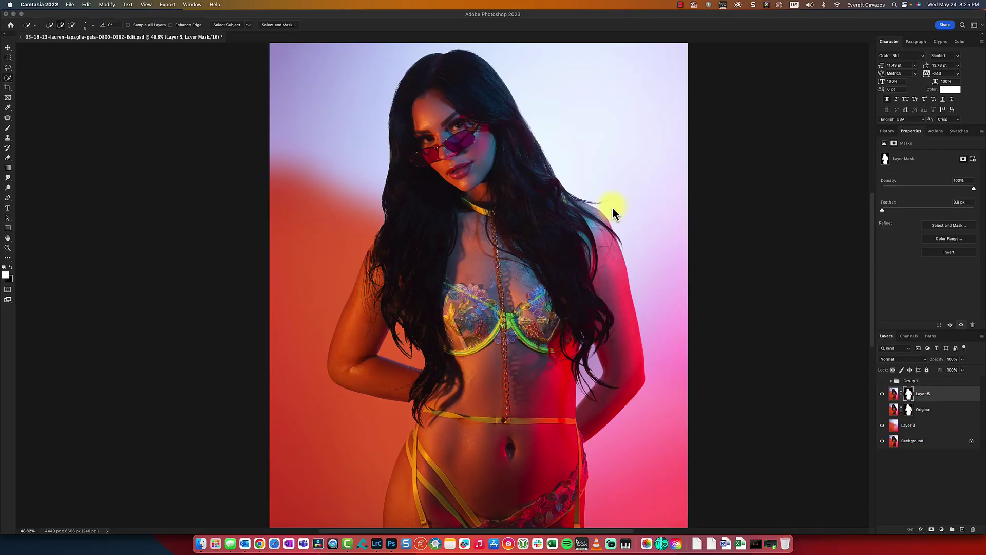
# Step: Hide Layer 5 and Layer 3 to inspect the flyaway hairs in the Background photo
pyautogui.scroll(3, 388, 168)
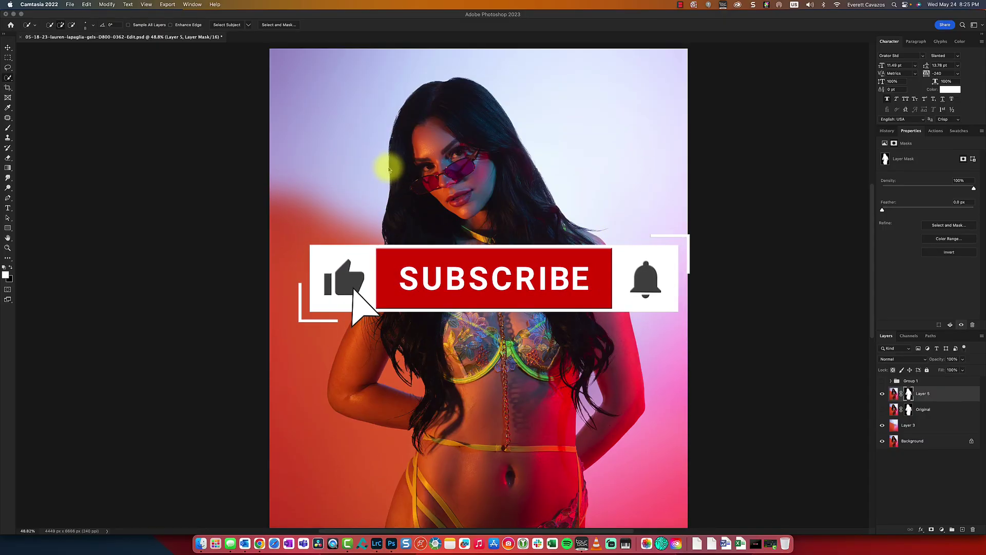
pyautogui.click(409, 16)
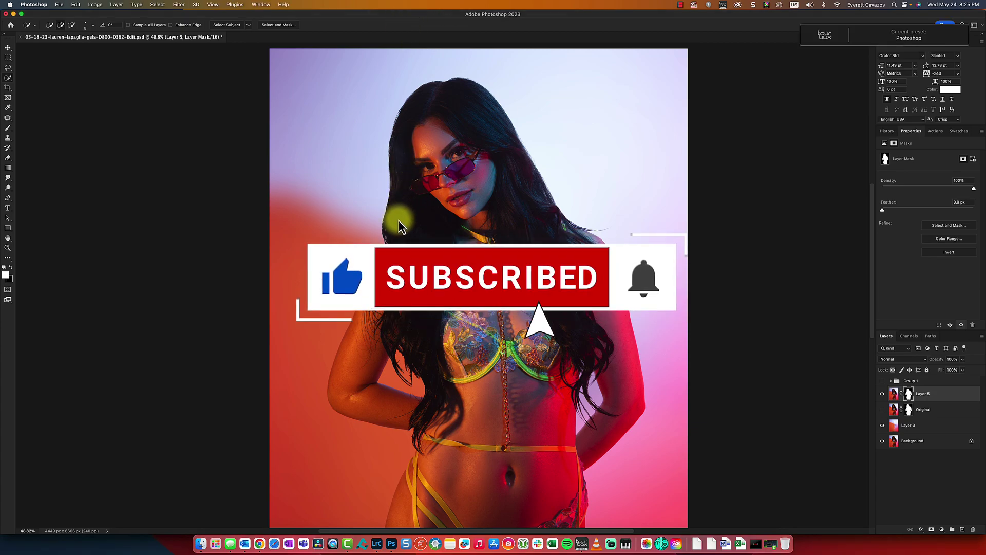
pyautogui.scroll(5, 399, 221)
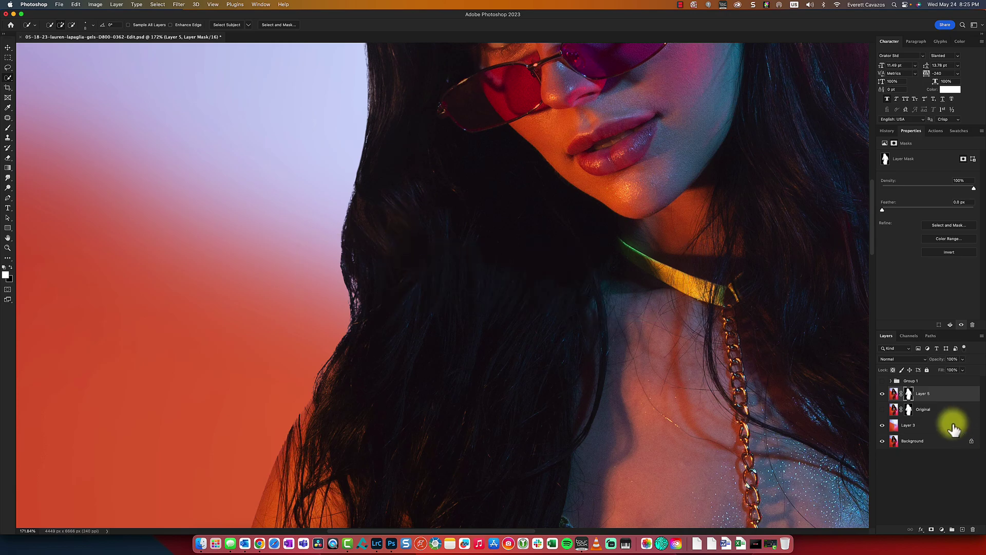
pyautogui.click(882, 393)
pyautogui.click(883, 424)
pyautogui.scroll(-3, 429, 284)
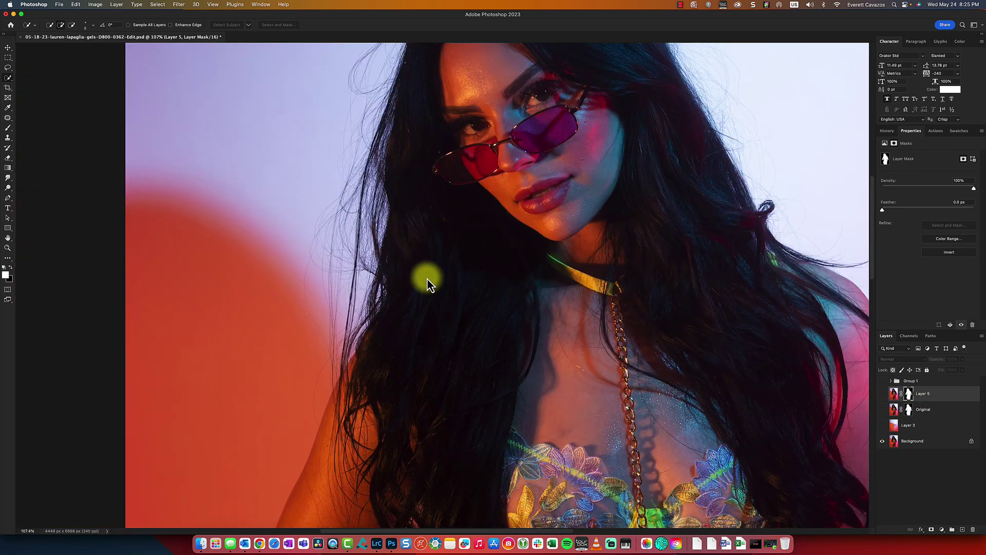
pyautogui.scroll(-3, 429, 284)
pyautogui.scroll(3, 458, 107)
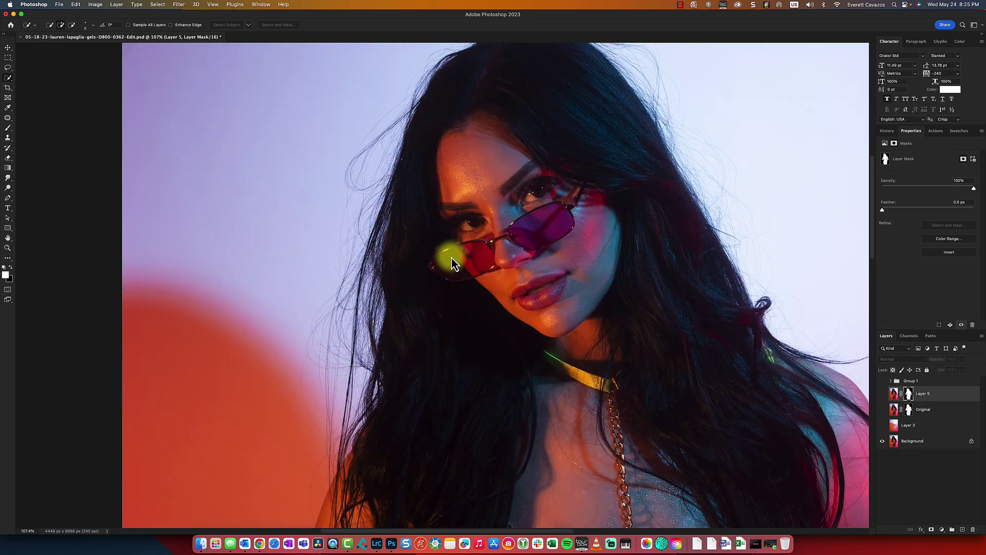
pyautogui.scroll(-2, 424, 286)
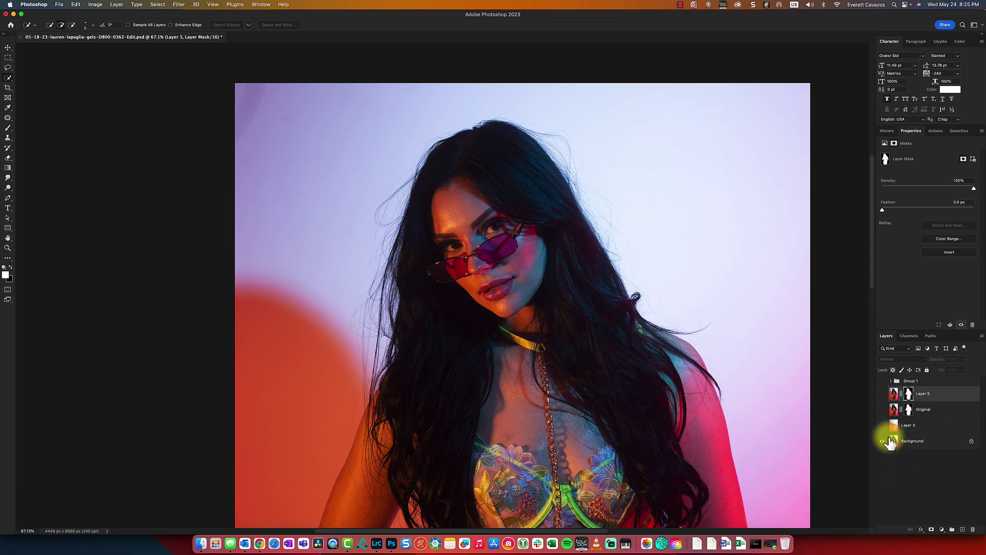
# Step: Make Layer 5 and Layer 3 visible again and leave the Original and Background layers hidden
pyautogui.click(883, 410)
pyautogui.click(883, 394)
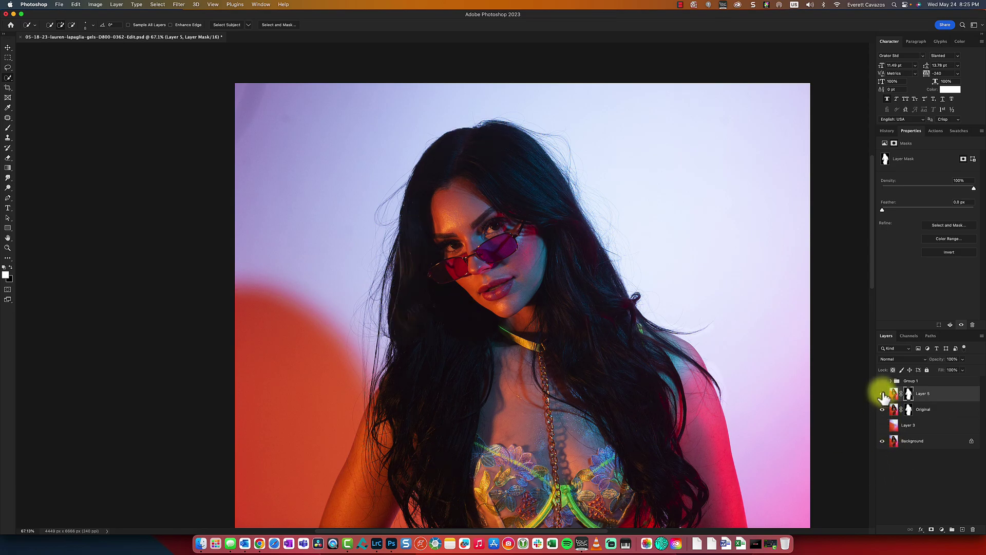
pyautogui.click(882, 410)
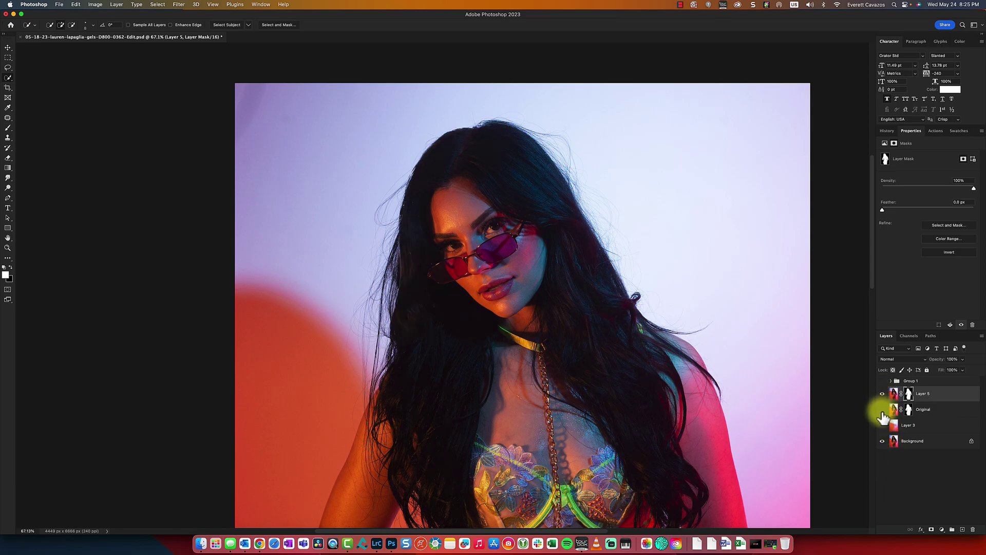
pyautogui.click(882, 441)
pyautogui.click(883, 425)
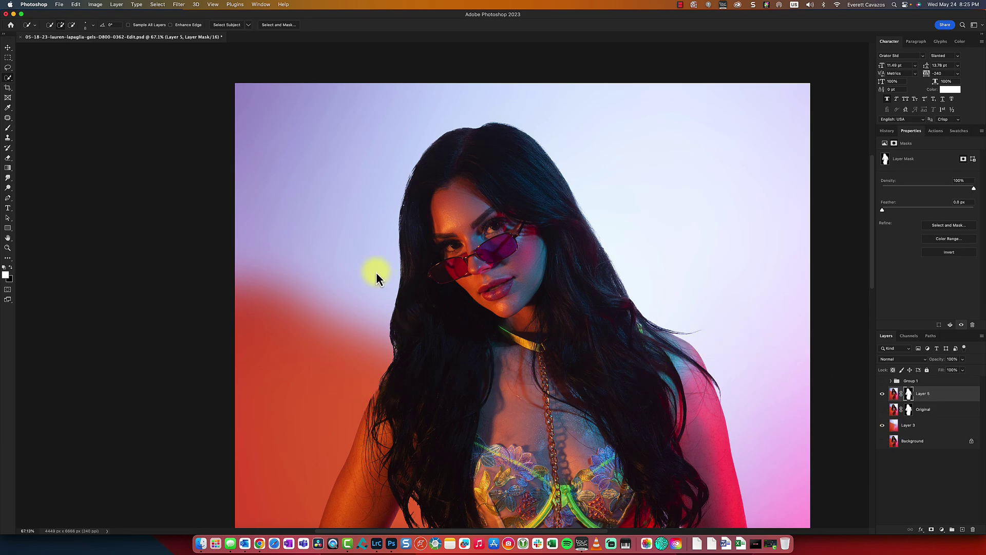
# Step: Examine the cut-out hair edge closely around the head, over the crown and down to the shoulder
pyautogui.scroll(10, 376, 272)
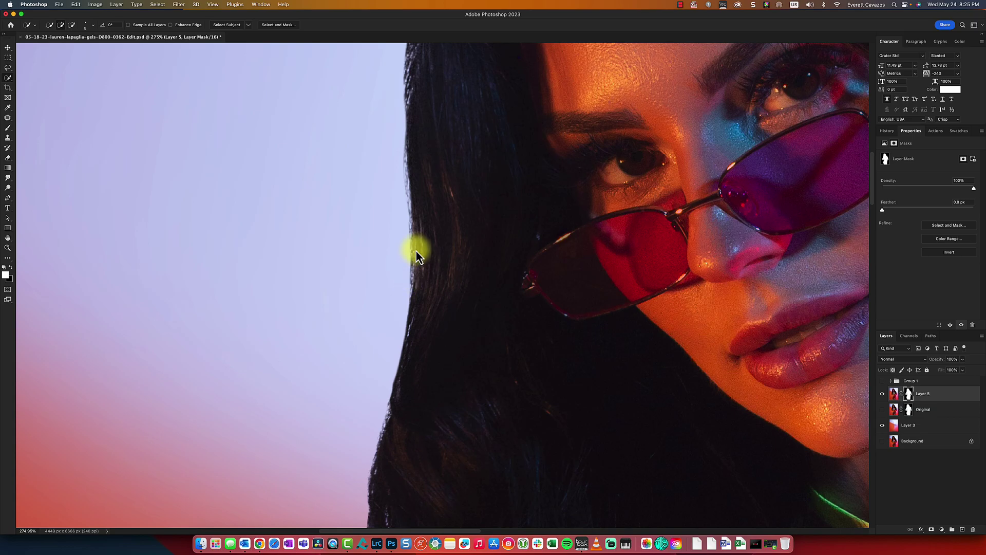
pyautogui.moveTo(418, 205); pyautogui.dragTo(417, 378)
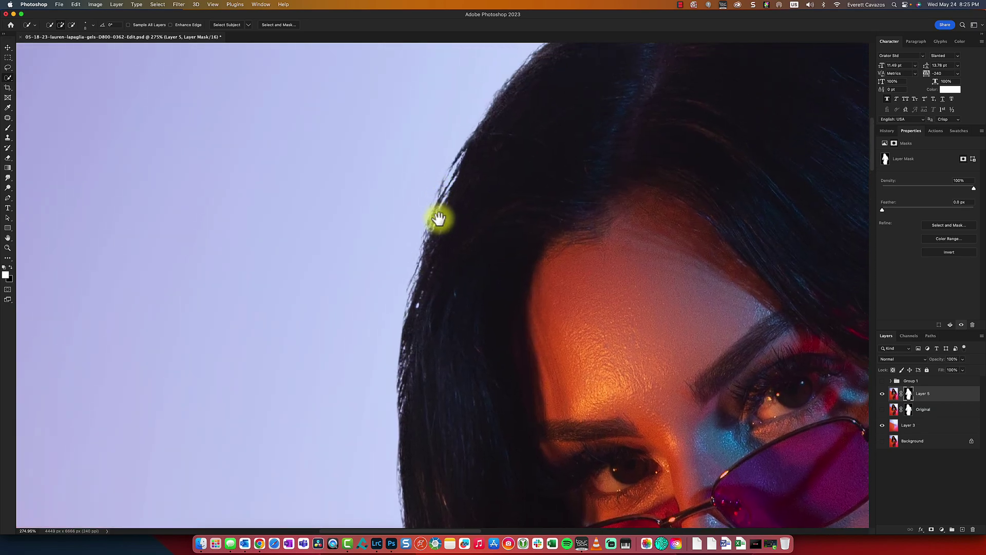
pyautogui.scroll(1, 438, 218)
pyautogui.scroll(3, 457, 187)
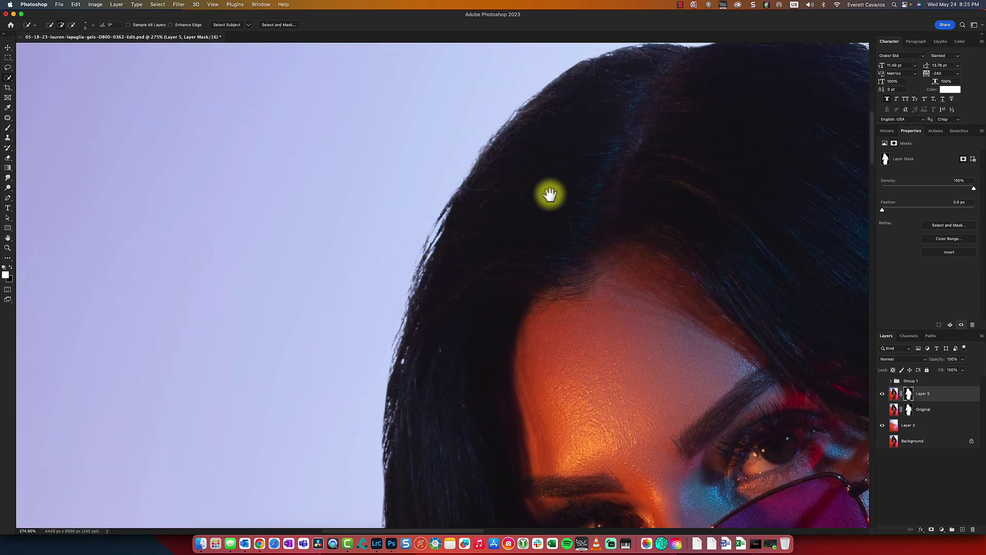
pyautogui.scroll(5, 549, 194)
pyautogui.hscroll(5, 507, 248)
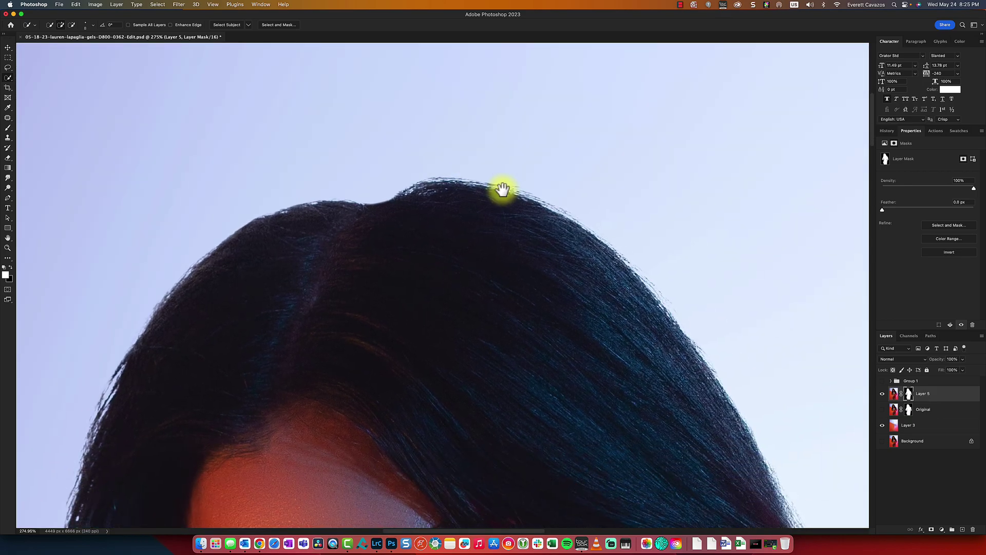
pyautogui.moveTo(575, 284); pyautogui.dragTo(315, 128)
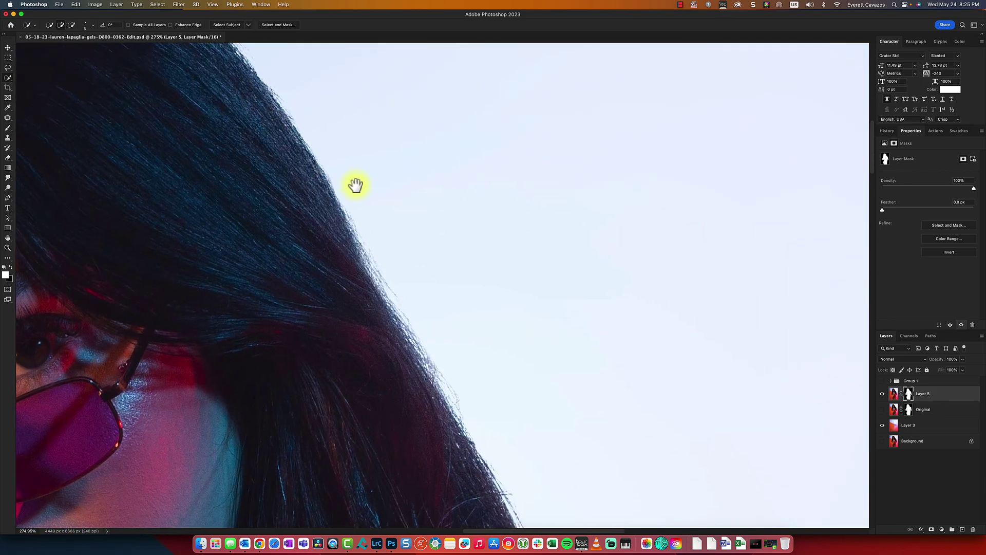
pyautogui.scroll(-10, 355, 185)
pyautogui.hscroll(3, 396, 138)
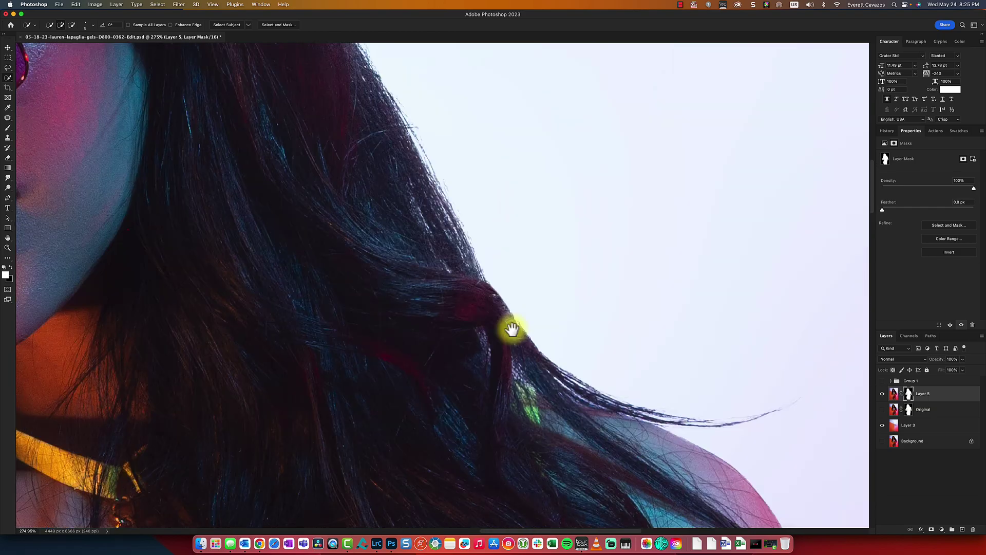
pyautogui.scroll(15, 512, 329)
pyautogui.hscroll(-5, 528, 286)
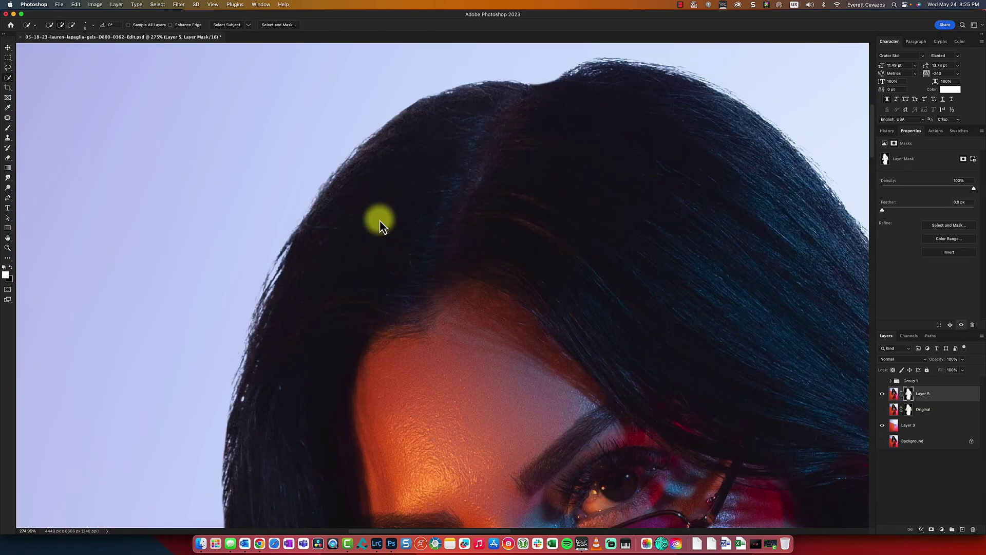
pyautogui.scroll(-6, 379, 219)
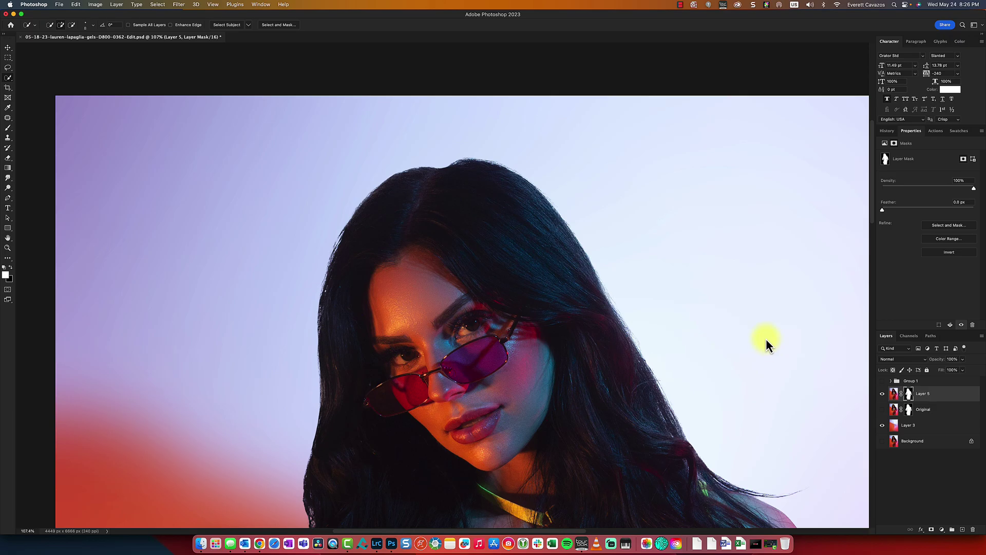
# Step: Create a new blank layer directly above Layer 5 and name it Hair
pyautogui.click(927, 399)
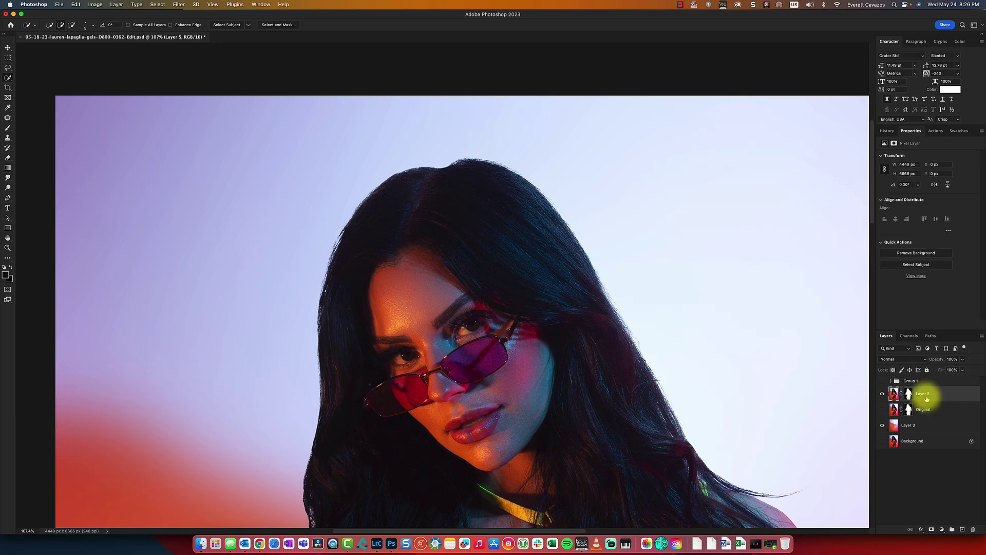
pyautogui.press('super+shift+n')
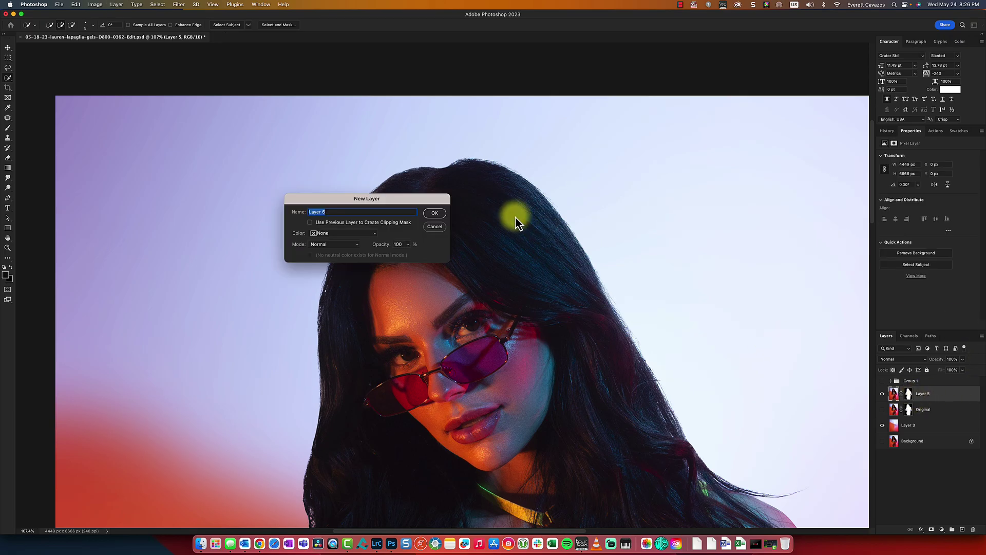
pyautogui.click(431, 213)
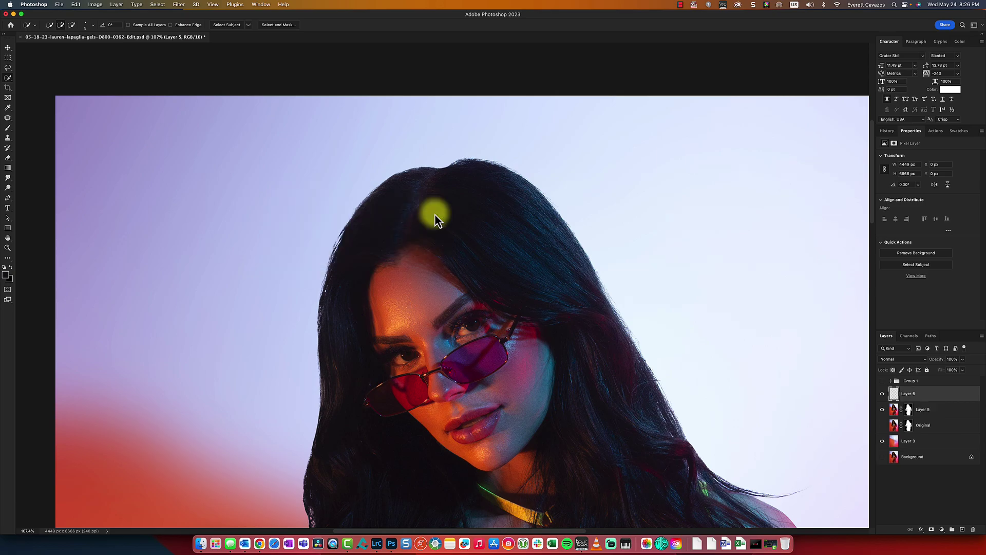
pyautogui.click(905, 393)
pyautogui.write('Hair')
pyautogui.press('Return')
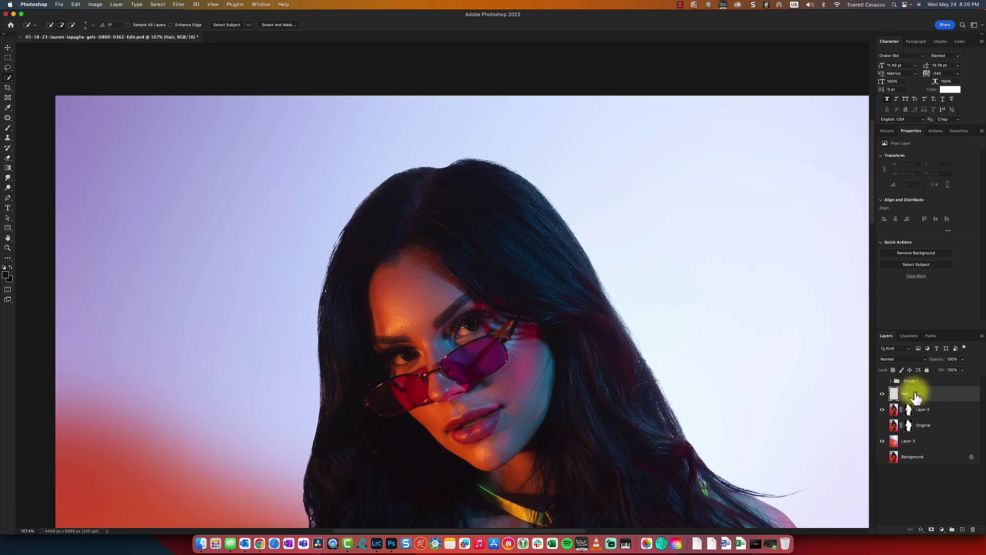
# Step: Choose the Brush tool and set its size to 1 px for painting fine strands
pyautogui.click(8, 128)
pyautogui.rightClick(11, 129)
pyautogui.click(30, 129)
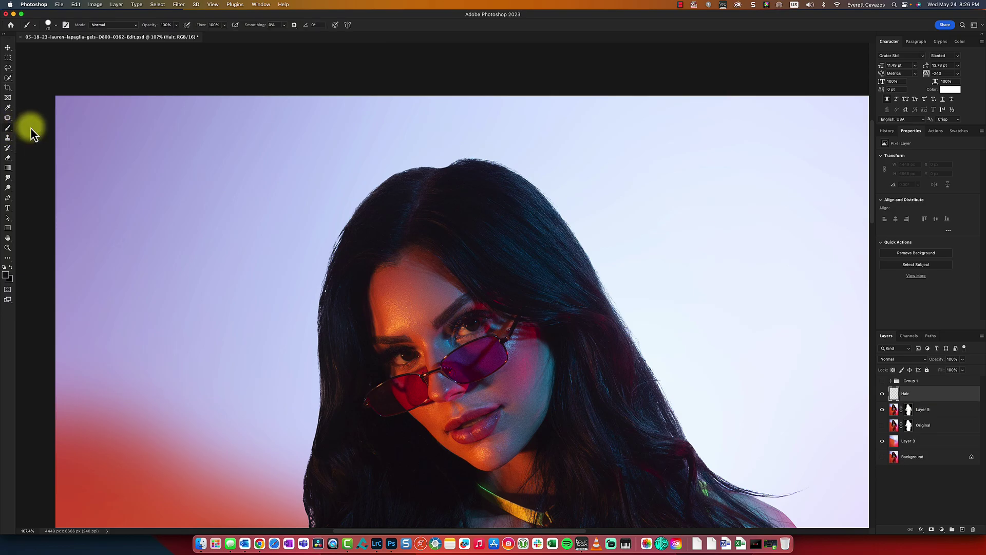
pyautogui.click(50, 25)
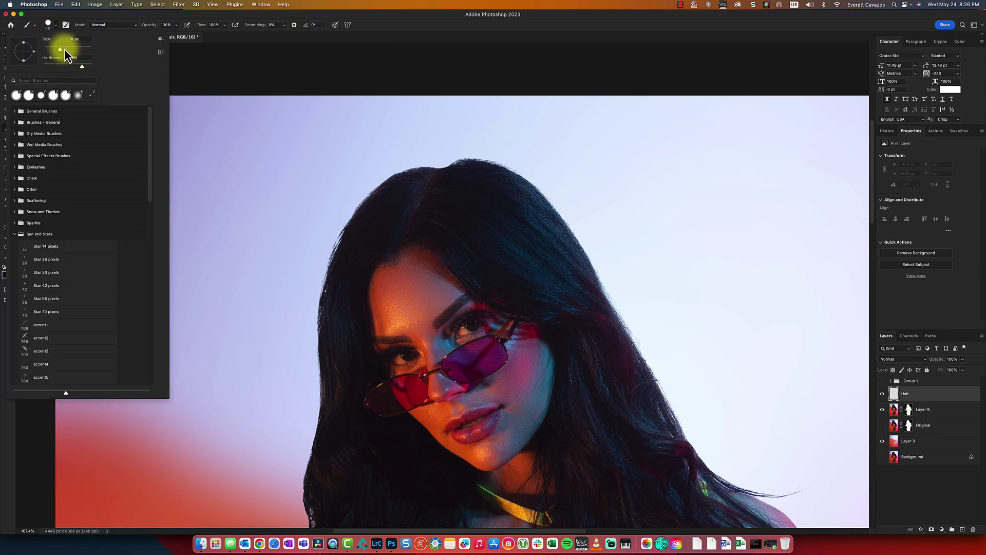
pyautogui.moveTo(61, 49)
pyautogui.mouseDown()
pyautogui.moveTo(71, 44)
pyautogui.moveTo(37, 54)
pyautogui.mouseUp()
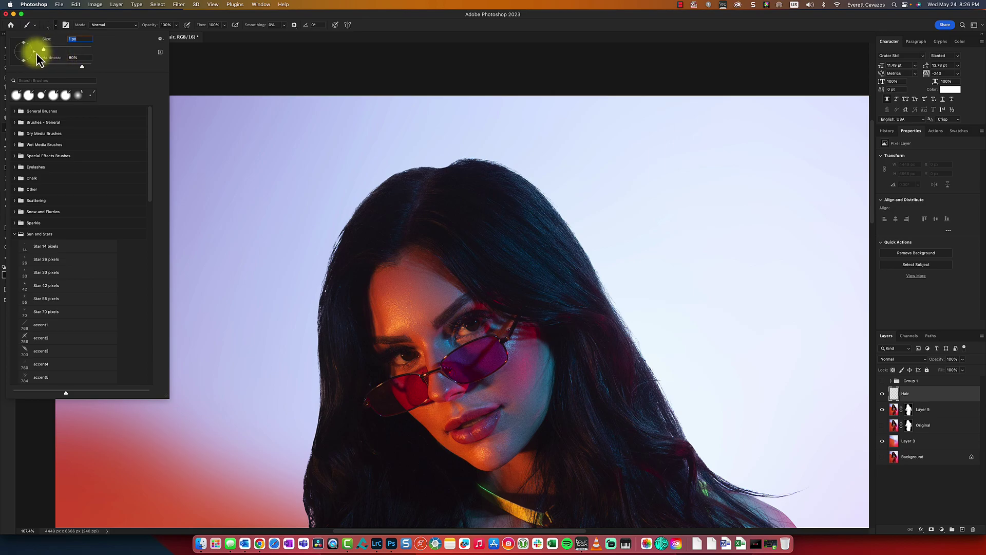
pyautogui.click(538, 54)
# Step: Sample the dark hair colour just inside the hair edge above the forehead as the brush colour
pyautogui.scroll(3, 287, 276)
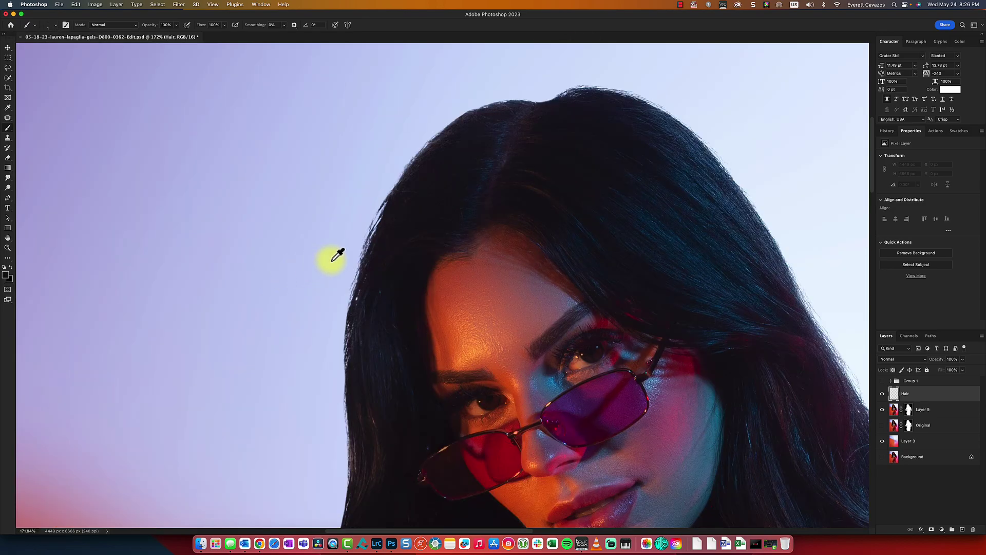
pyautogui.scroll(3, 332, 259)
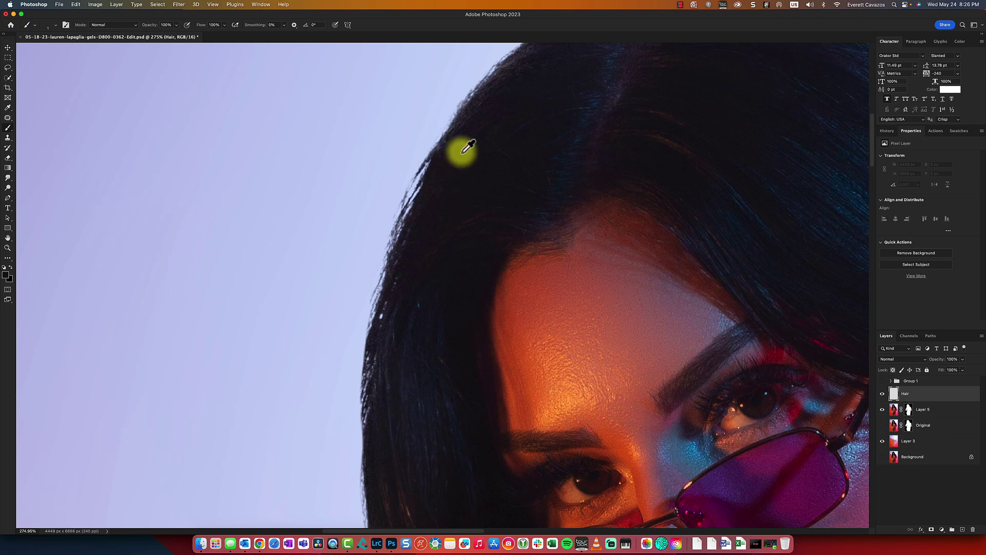
pyautogui.keyDown('alt'); pyautogui.click(466, 131); pyautogui.keyUp('alt')
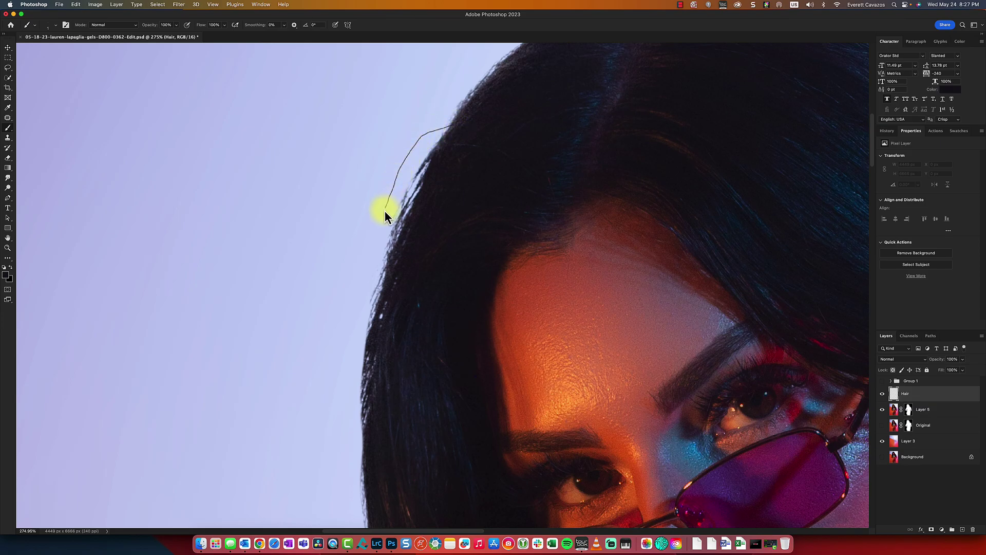
# Step: Try a wavy freehand strand running out from the hair edge with smoothing at 0%, and undo it
pyautogui.moveTo(247, 237); pyautogui.dragTo(227, 210)
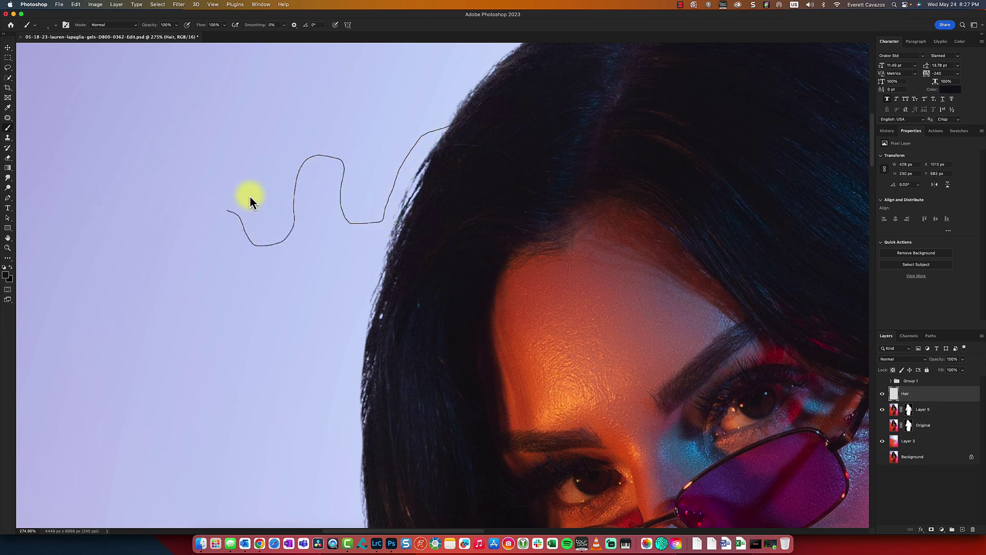
pyautogui.press('super+z')
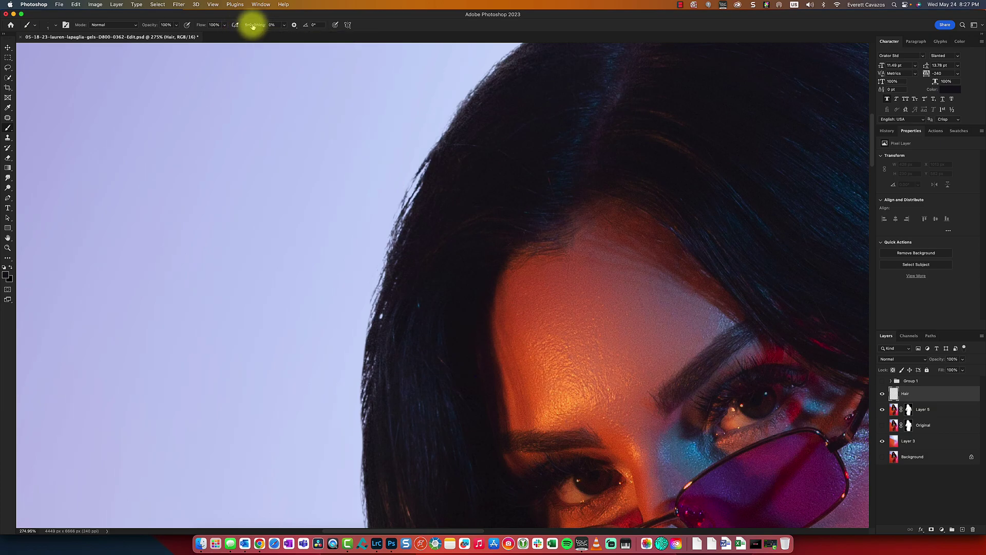
# Step: Set the brush smoothing to 75% and try a curved strand along the outer hair edge
pyautogui.moveTo(253, 26); pyautogui.dragTo(283, 34)
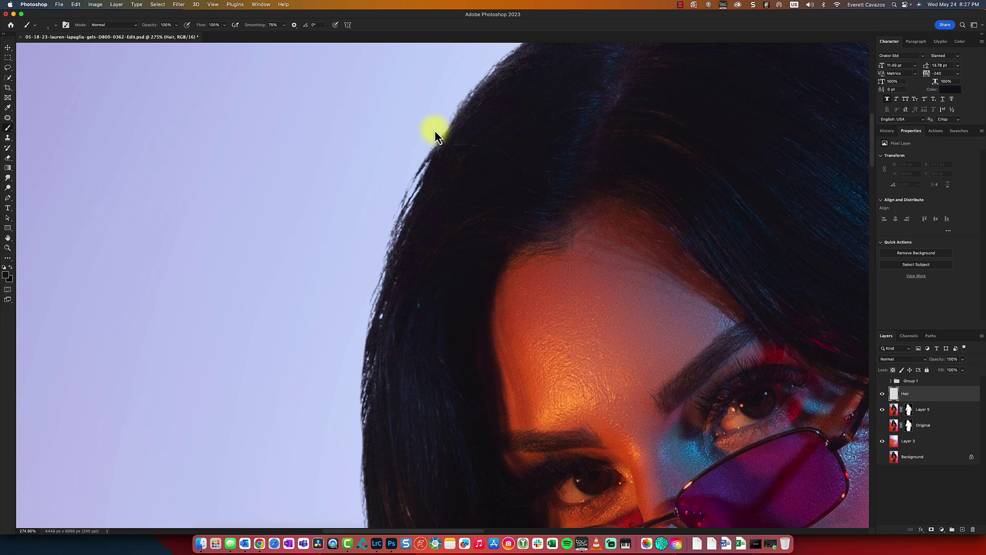
pyautogui.moveTo(392, 306)
pyautogui.mouseDown()
pyautogui.moveTo(454, 153)
pyautogui.moveTo(409, 233)
pyautogui.mouseUp()
pyautogui.moveTo(459, 111)
pyautogui.mouseDown()
pyautogui.moveTo(433, 124)
pyautogui.moveTo(403, 176)
pyautogui.moveTo(396, 226)
pyautogui.mouseUp()
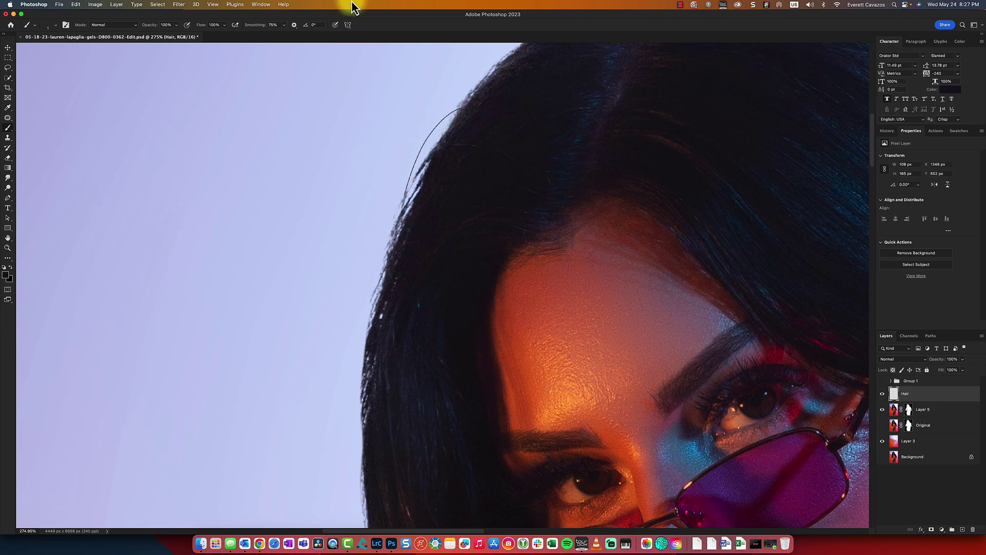
# Step: Set the brush smoothing to 90% and paint a long wavy test strand outward from the hair edge
pyautogui.moveTo(249, 25); pyautogui.dragTo(255, 26)
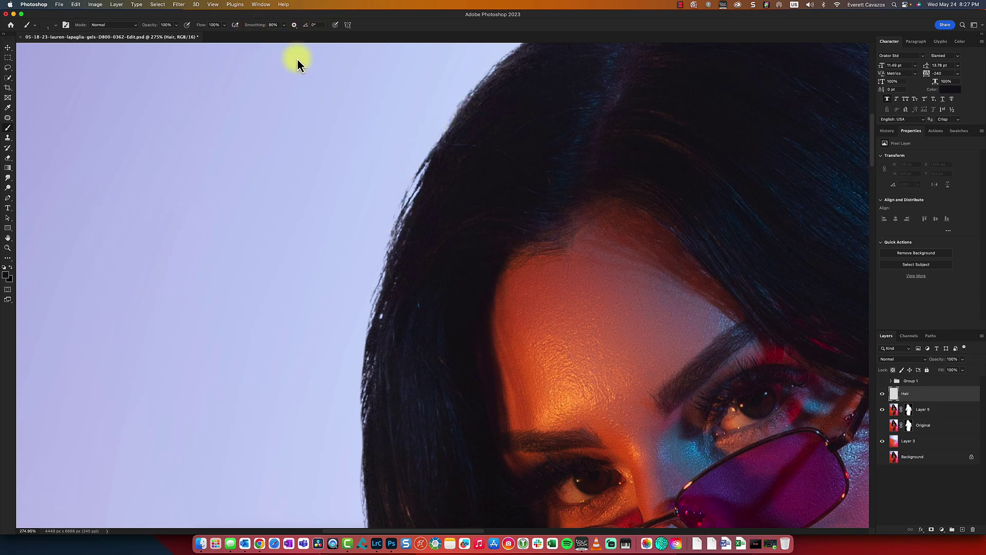
pyautogui.moveTo(433, 121); pyautogui.dragTo(398, 221)
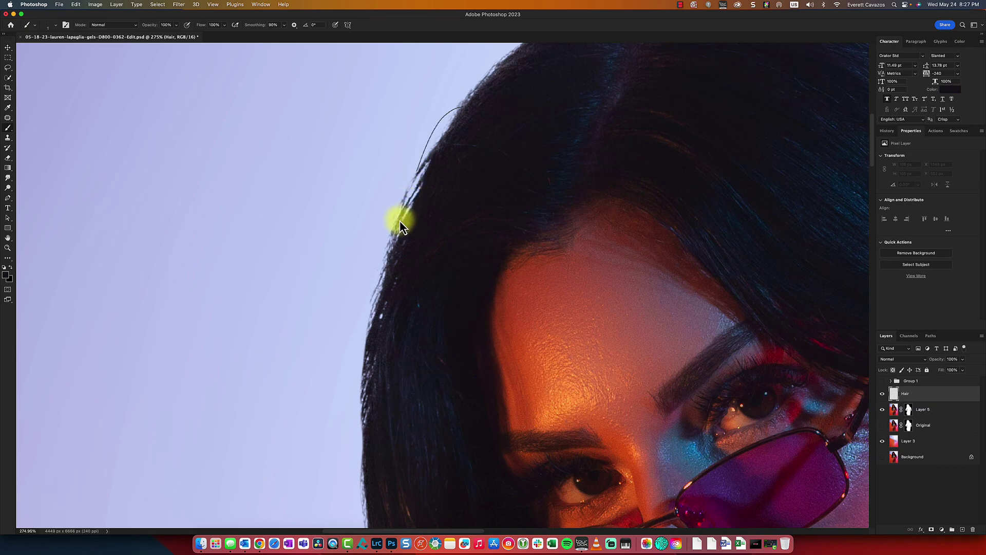
pyautogui.press('super+z')
pyautogui.moveTo(461, 115); pyautogui.dragTo(412, 134)
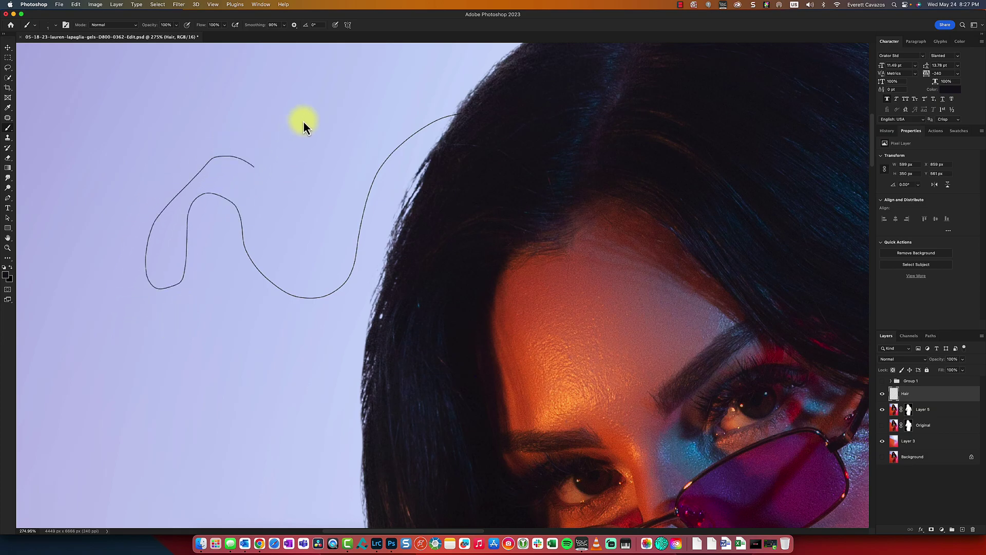
# Step: Undo the long wavy test strand and display the Brush Settings
pyautogui.press('super+z')
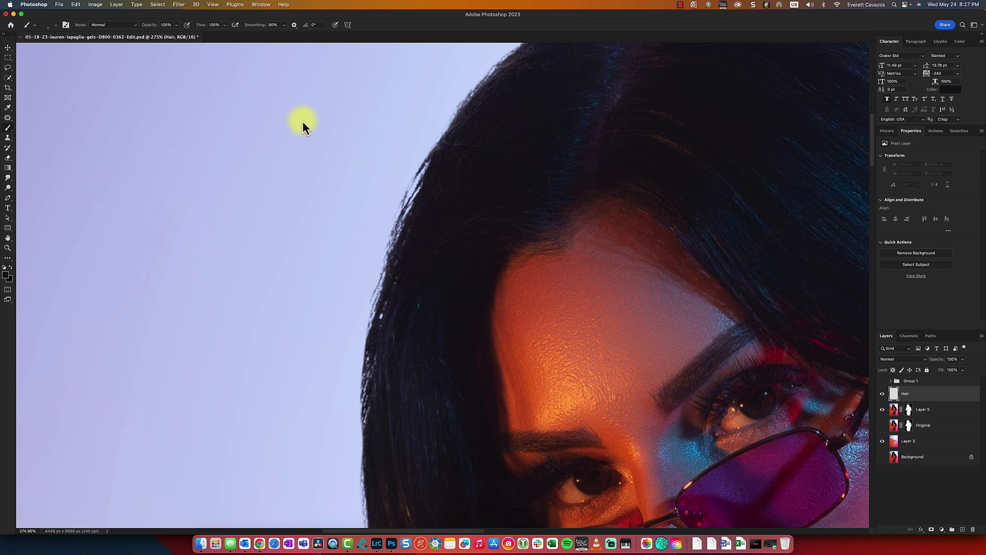
pyautogui.click(271, 4)
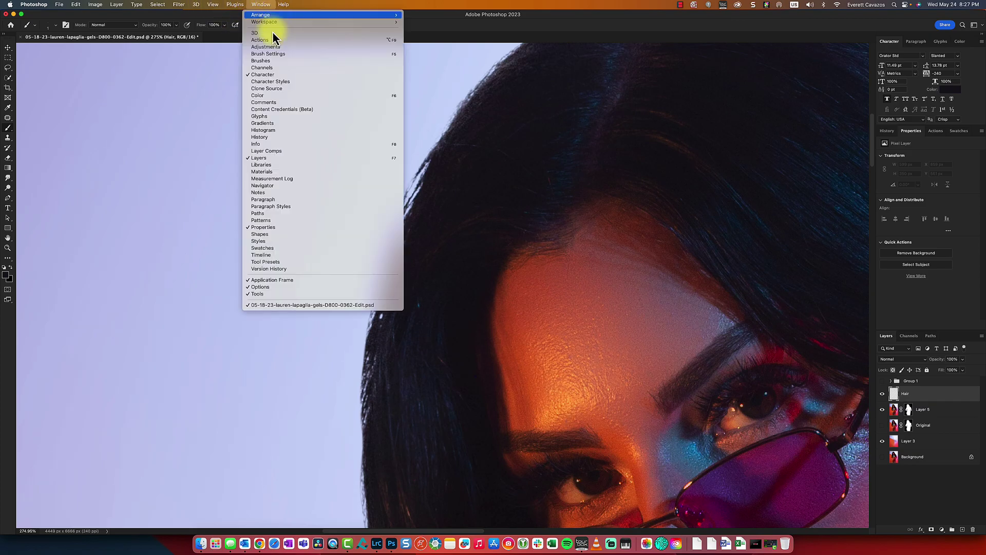
pyautogui.click(273, 54)
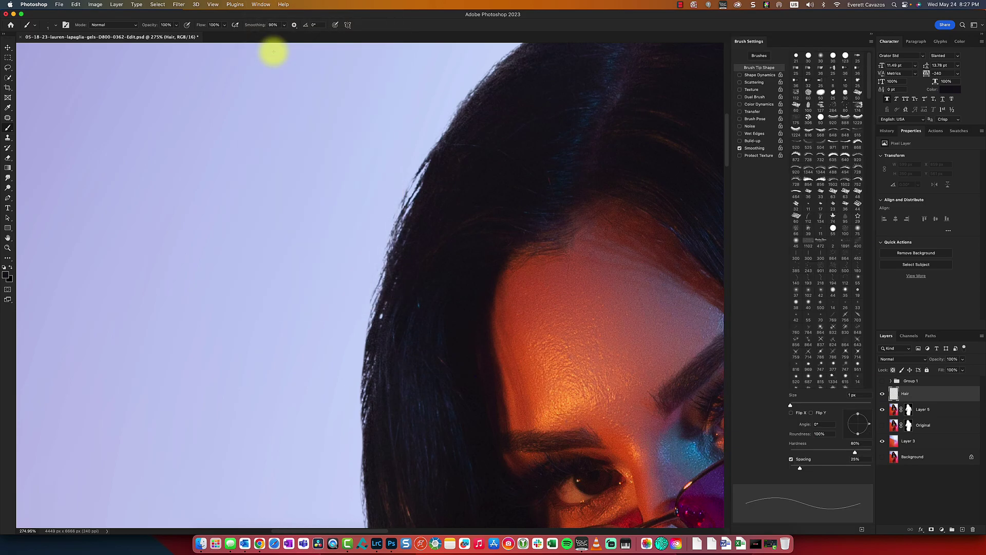
# Step: Enable Transfer for the brush and set the Opacity Jitter control to Fade with a value of 200
pyautogui.click(753, 112)
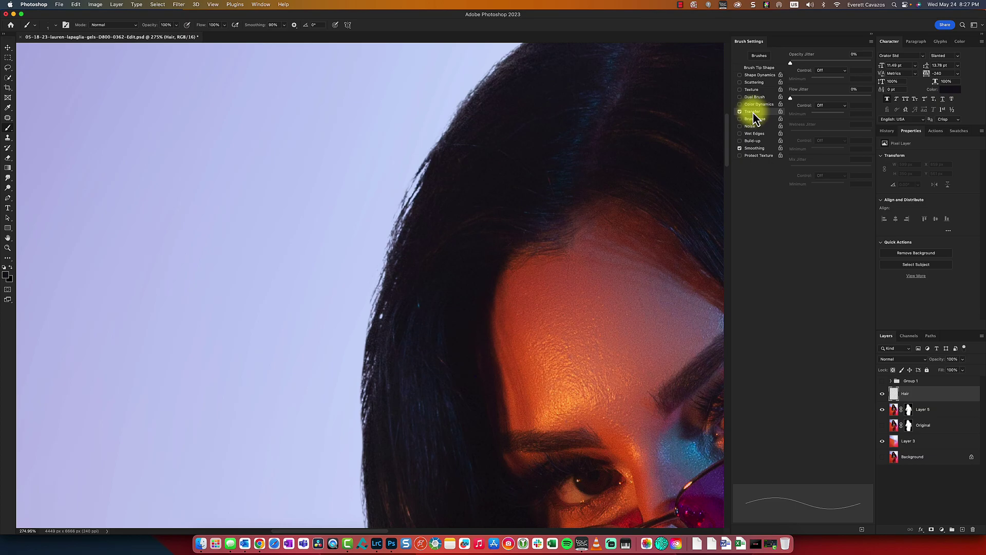
pyautogui.click(844, 71)
pyautogui.click(800, 73)
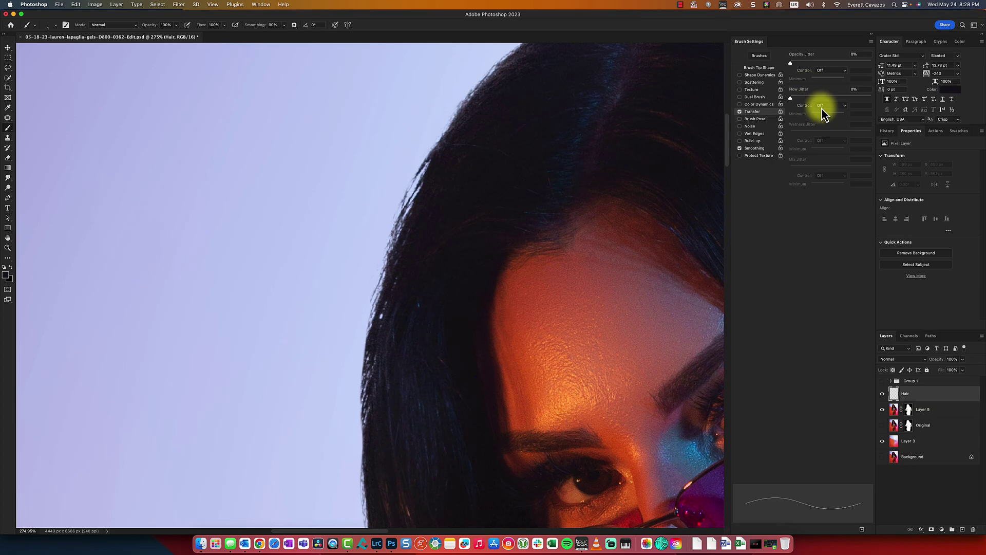
pyautogui.click(823, 71)
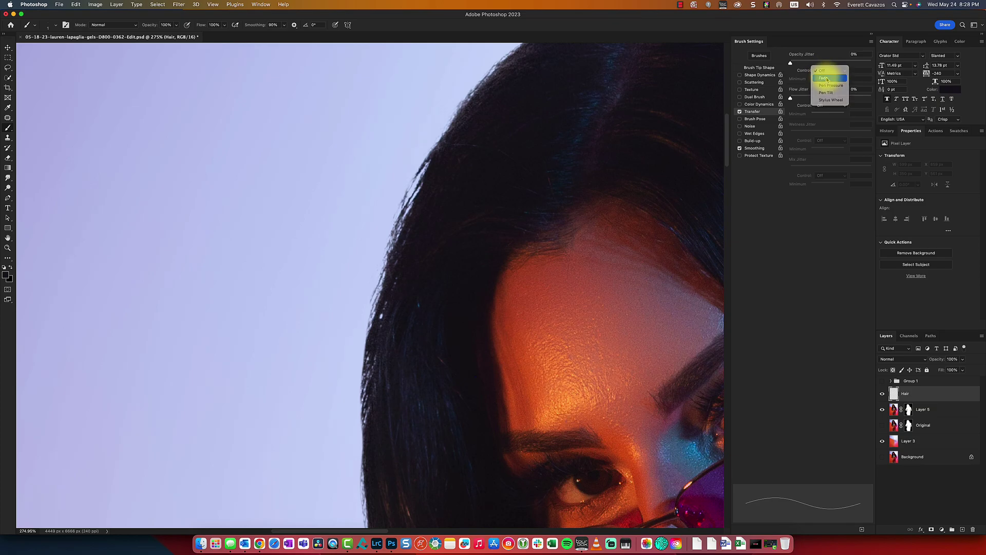
pyautogui.click(827, 78)
pyautogui.click(860, 72)
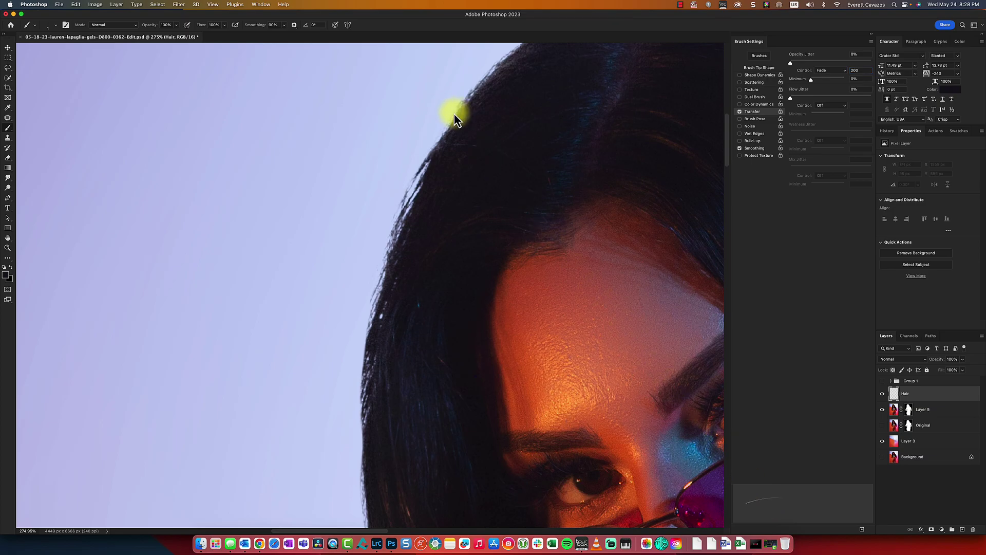
# Step: Try a fading curved strand off the hair edge above the forehead, and undo it
pyautogui.press('super+z')
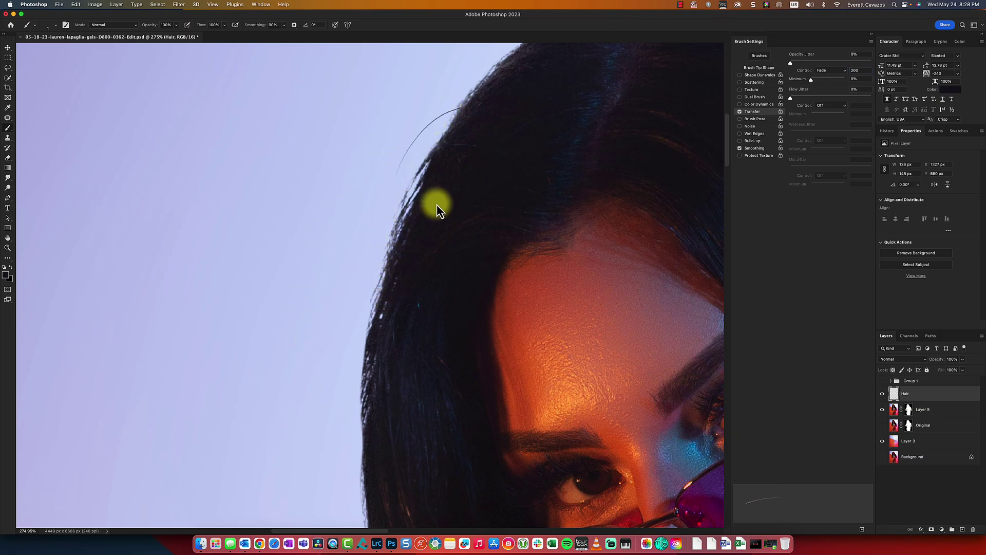
pyautogui.scroll(-8, 447, 151)
pyautogui.scroll(12, 446, 168)
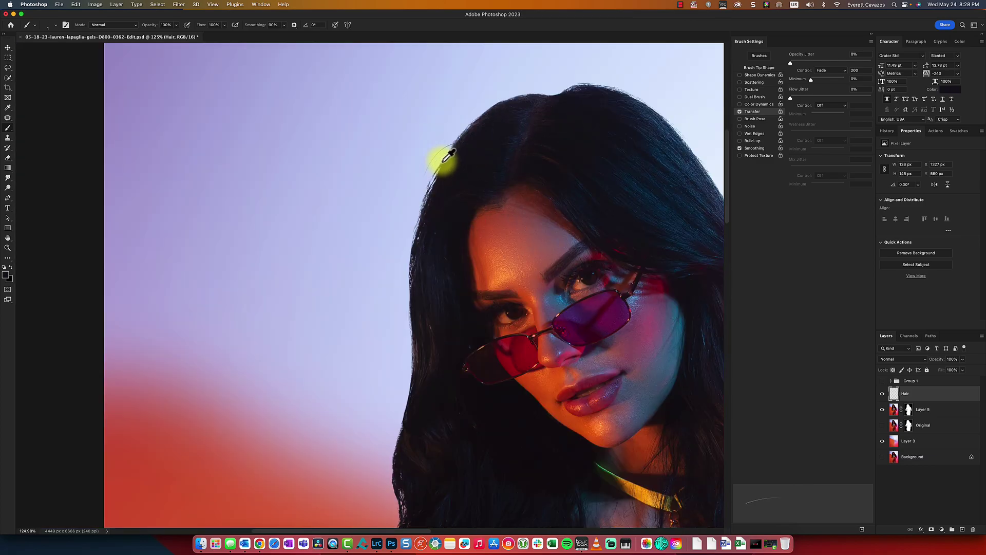
# Step: Sample a colour from the hair edge and paint a thin fading strand curving along the outer edge above the forehead
pyautogui.keyDown('alt'); pyautogui.click(500, 160); pyautogui.keyUp('alt')
pyautogui.moveTo(471, 148)
pyautogui.mouseDown()
pyautogui.moveTo(432, 182)
pyautogui.moveTo(381, 288)
pyautogui.mouseUp()
pyautogui.scroll(-7, 394, 266)
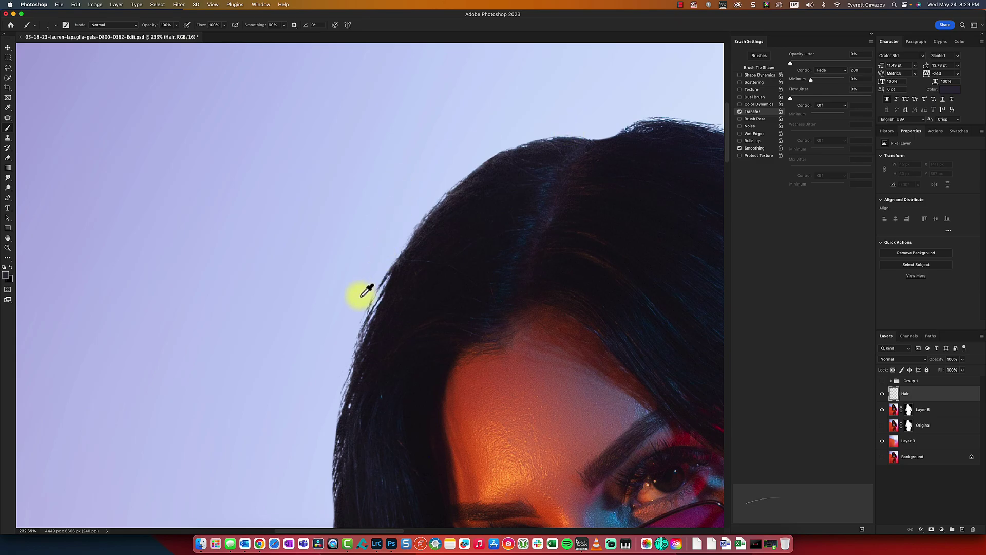
pyautogui.scroll(3, 374, 307)
pyautogui.scroll(2, 373, 307)
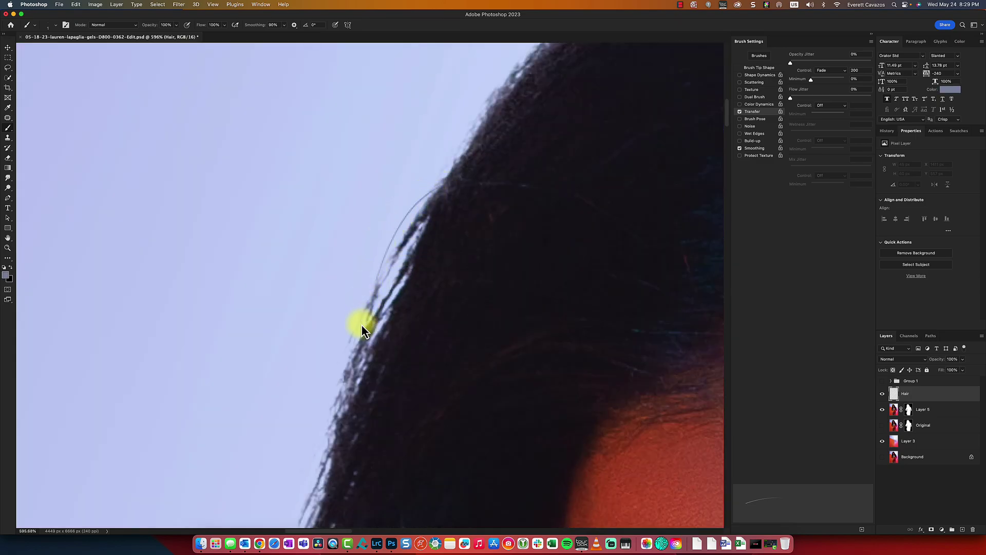
pyautogui.scroll(-5, 366, 319)
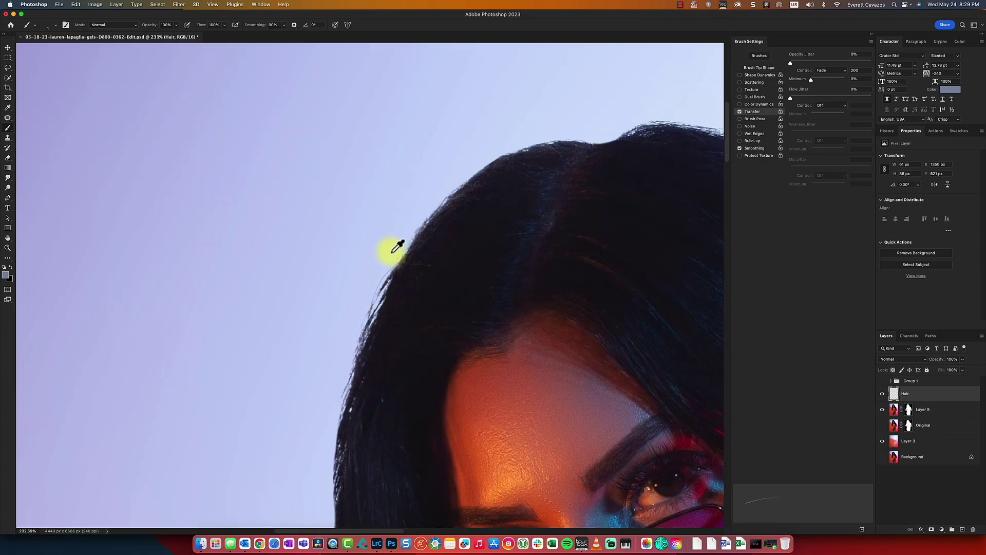
# Step: Sample the dark hair colour at the lower wavy edge and paint a fading strand curving down beside it
pyautogui.scroll(-3, 396, 247)
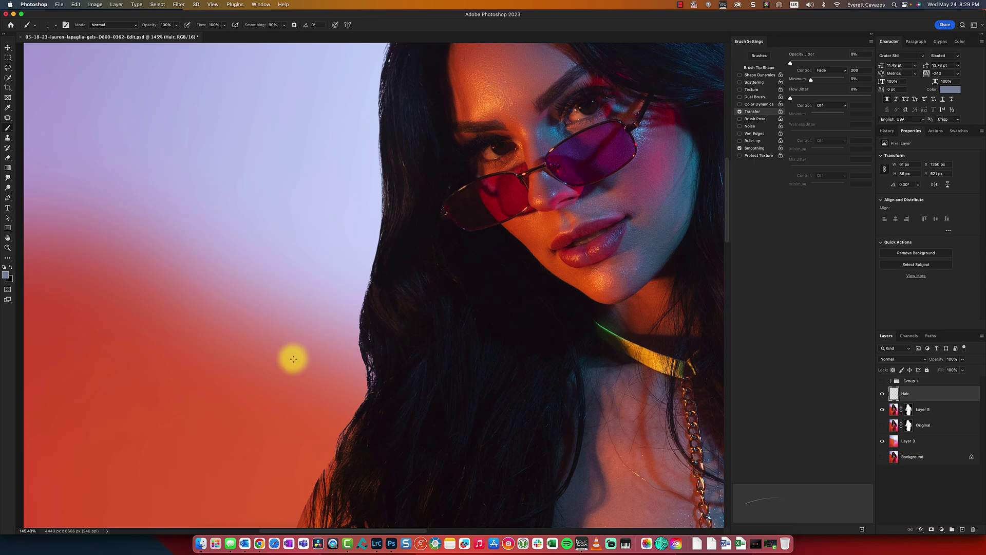
pyautogui.scroll(5, 353, 341)
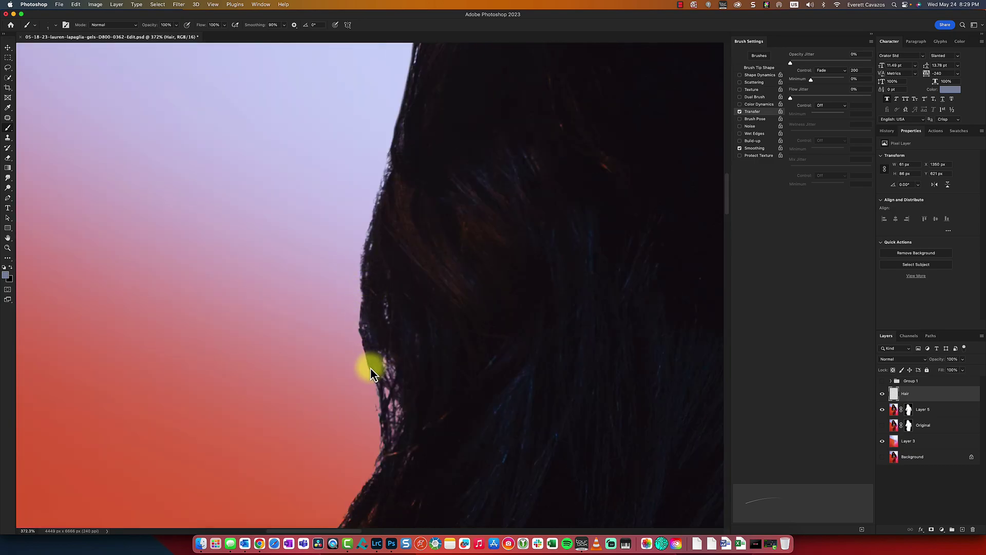
pyautogui.keyDown('alt'); pyautogui.click(380, 370); pyautogui.keyUp('alt')
pyautogui.moveTo(362, 345); pyautogui.dragTo(365, 415)
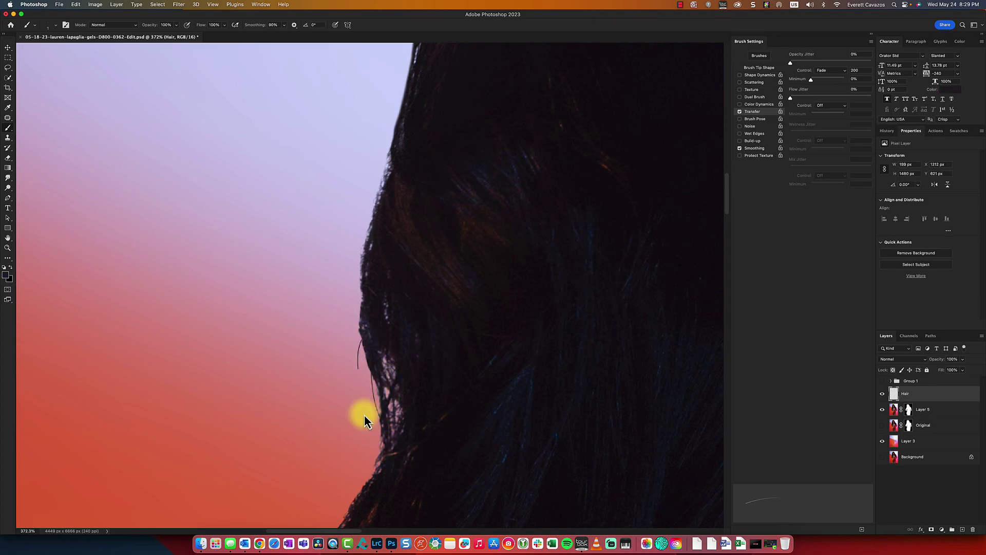
# Step: Set the opacity fade value to 100 and paint short flyaway strands down the lower wavy hair edge
pyautogui.moveTo(860, 71); pyautogui.dragTo(836, 76)
pyautogui.write('100')
pyautogui.press('Tab')
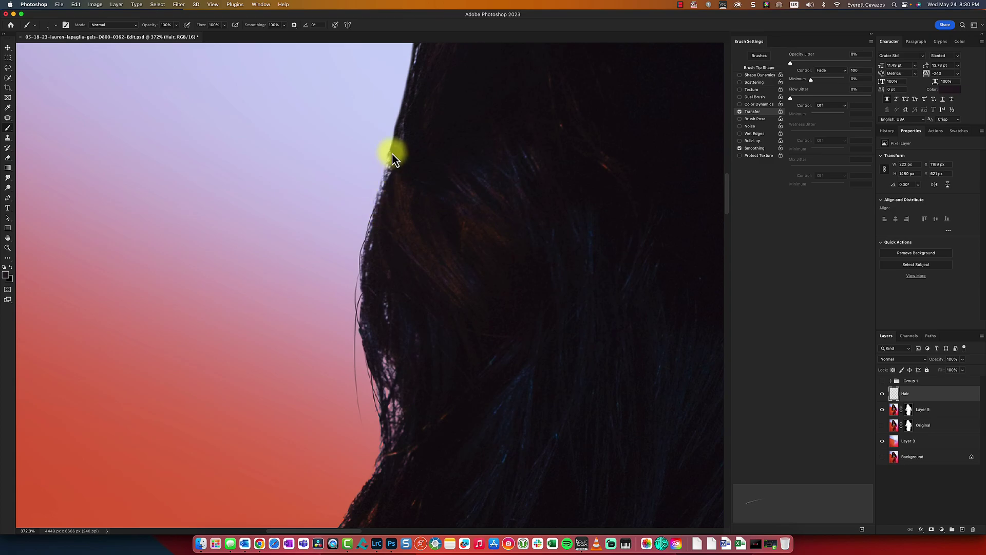
pyautogui.moveTo(405, 129); pyautogui.dragTo(383, 208)
pyautogui.moveTo(392, 172); pyautogui.dragTo(353, 279)
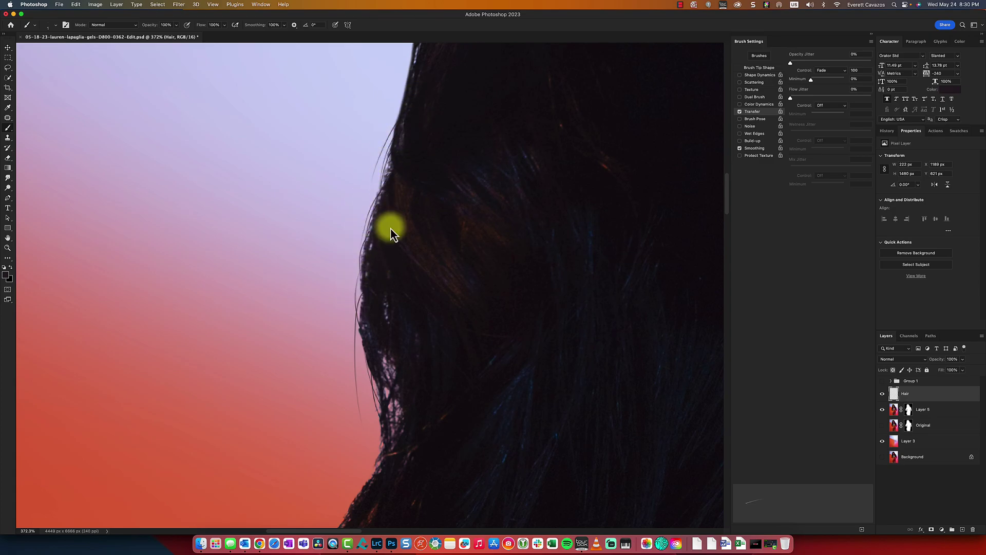
pyautogui.moveTo(391, 232)
pyautogui.mouseDown()
pyautogui.moveTo(405, 429)
pyautogui.moveTo(378, 392)
pyautogui.moveTo(392, 455)
pyautogui.mouseUp()
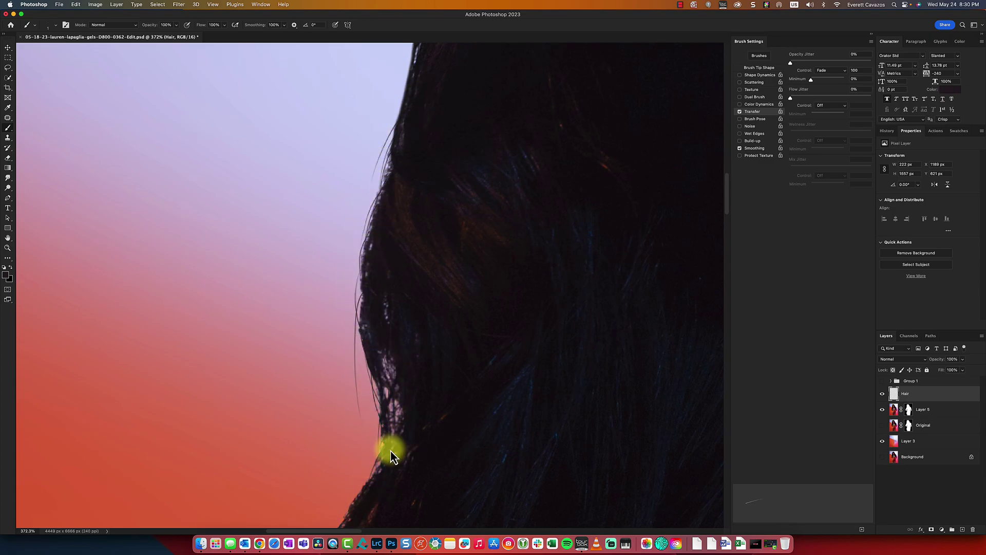
pyautogui.moveTo(399, 135); pyautogui.dragTo(392, 355)
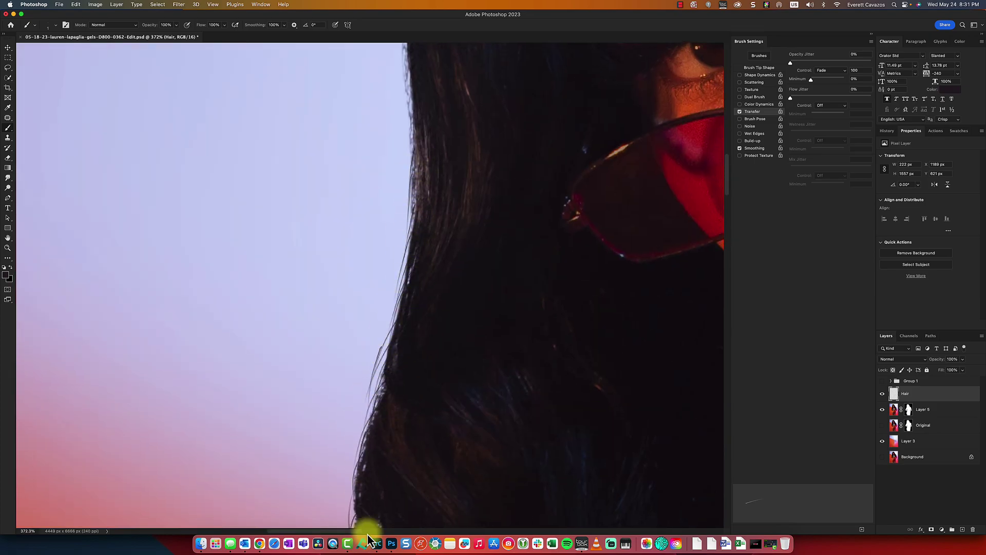
# Step: Paint short fading strands along the hair edge beside the glasses and up past the eyebrow
pyautogui.moveTo(425, 180); pyautogui.dragTo(416, 293)
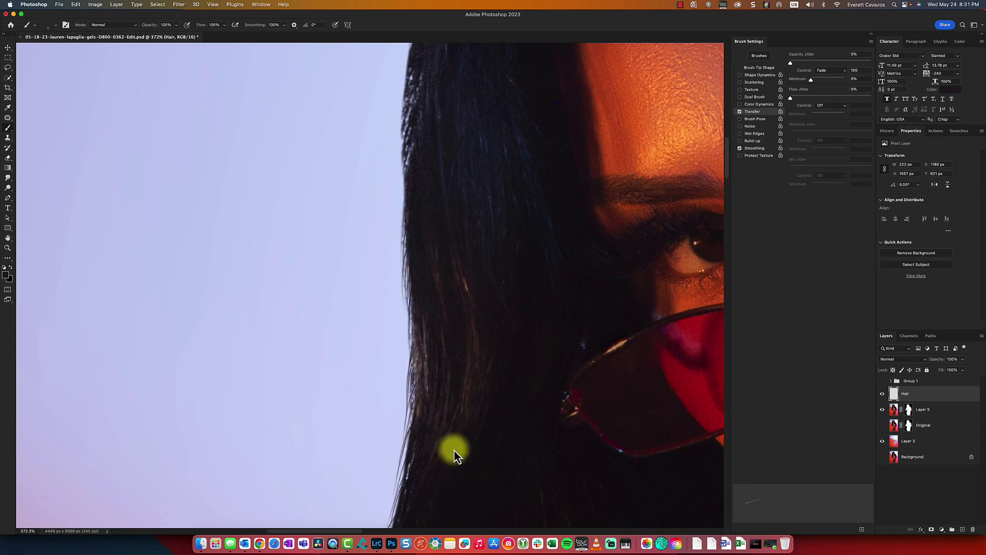
pyautogui.moveTo(403, 150); pyautogui.dragTo(463, 275)
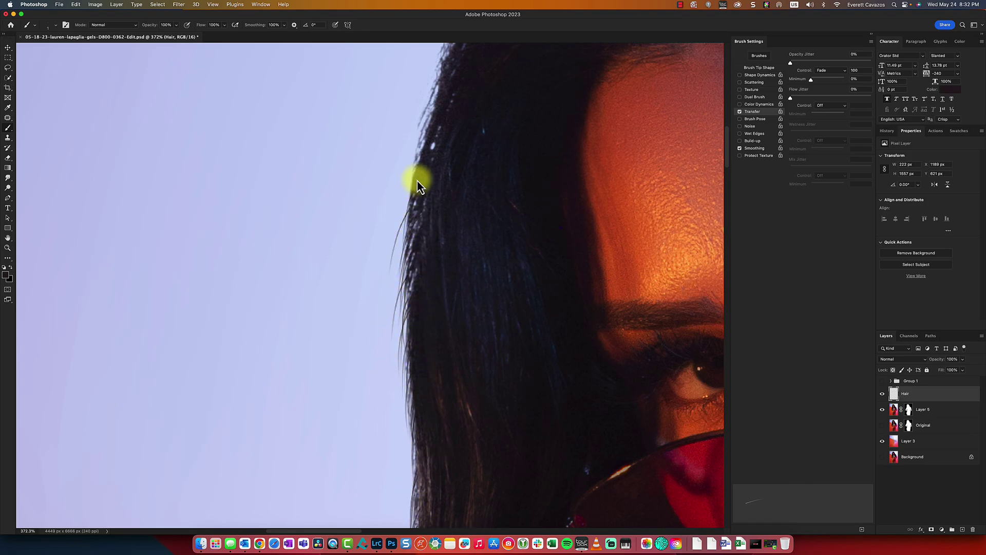
pyautogui.scroll(3, 401, 335)
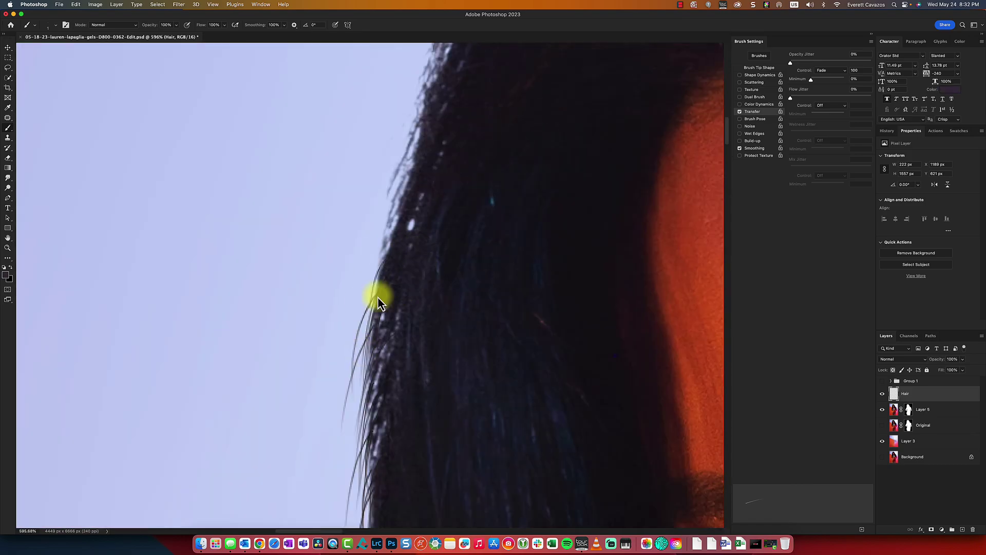
pyautogui.scroll(-3, 398, 339)
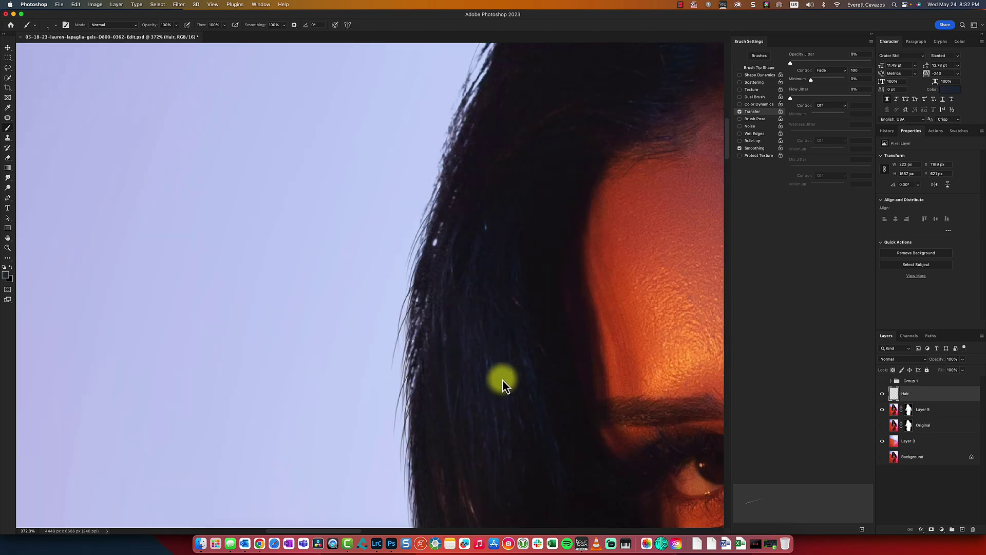
# Step: Set the opacity fade value back to 200 and paint longer strands along the hair edge beside the face and forehead
pyautogui.moveTo(859, 71); pyautogui.dragTo(832, 75)
pyautogui.write('200')
pyautogui.press('Tab')
pyautogui.scroll(-5, 458, 378)
pyautogui.scroll(5, 455, 266)
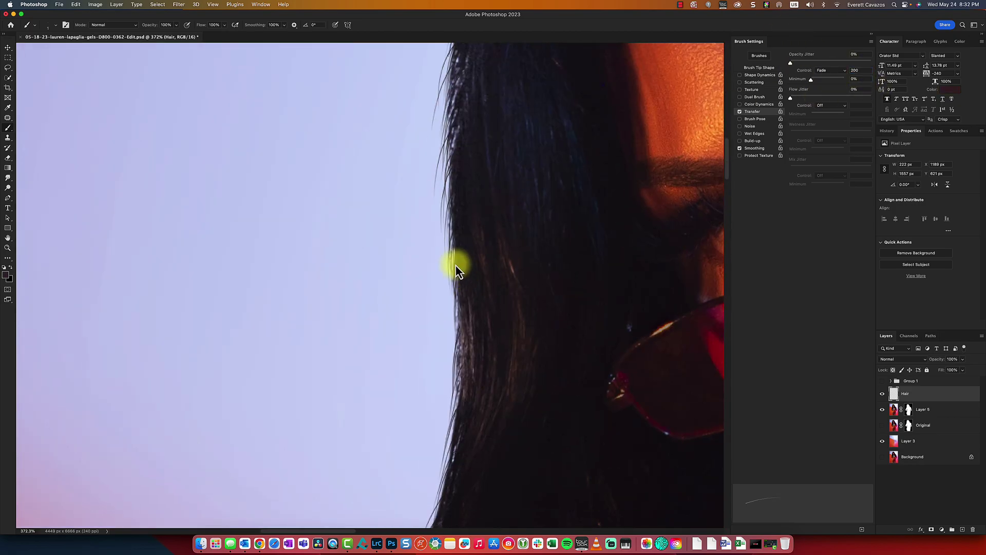
pyautogui.scroll(5, 486, 227)
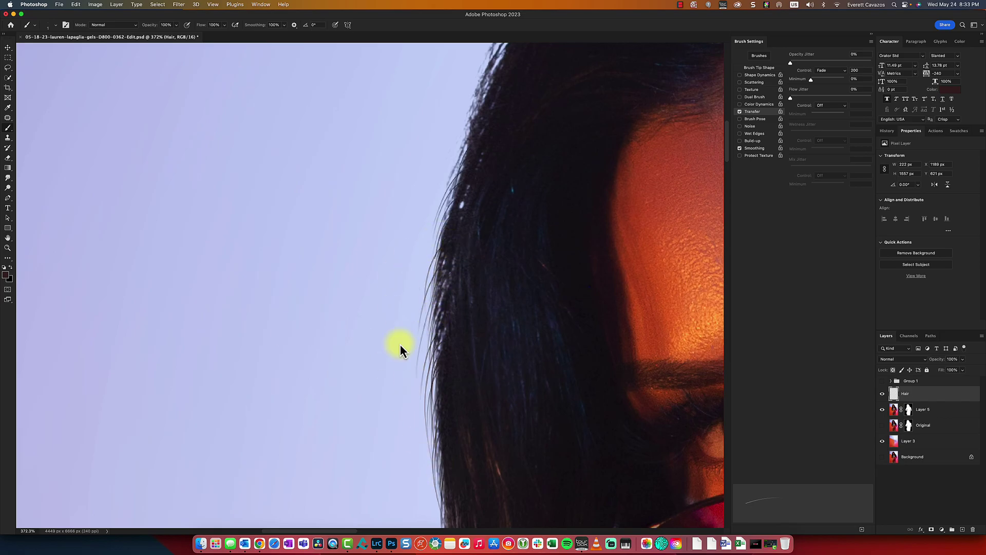
pyautogui.scroll(5, 411, 322)
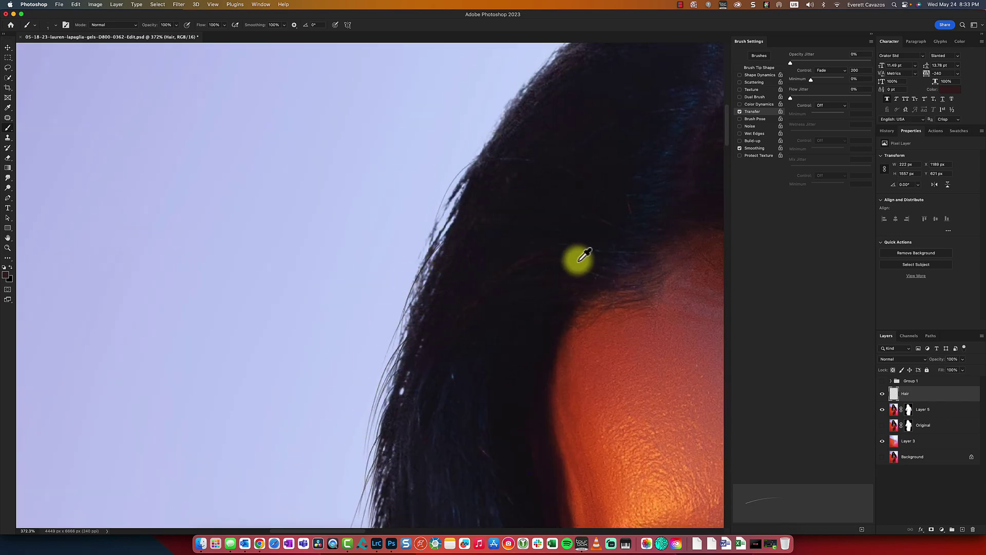
# Step: Change the foreground colour to a dark grey and brush flyaway strands off the upper curve of the hair
pyautogui.click(6, 274)
pyautogui.click(636, 235)
pyautogui.moveTo(635, 235); pyautogui.dragTo(628, 247)
pyautogui.click(790, 185)
pyautogui.press('b')
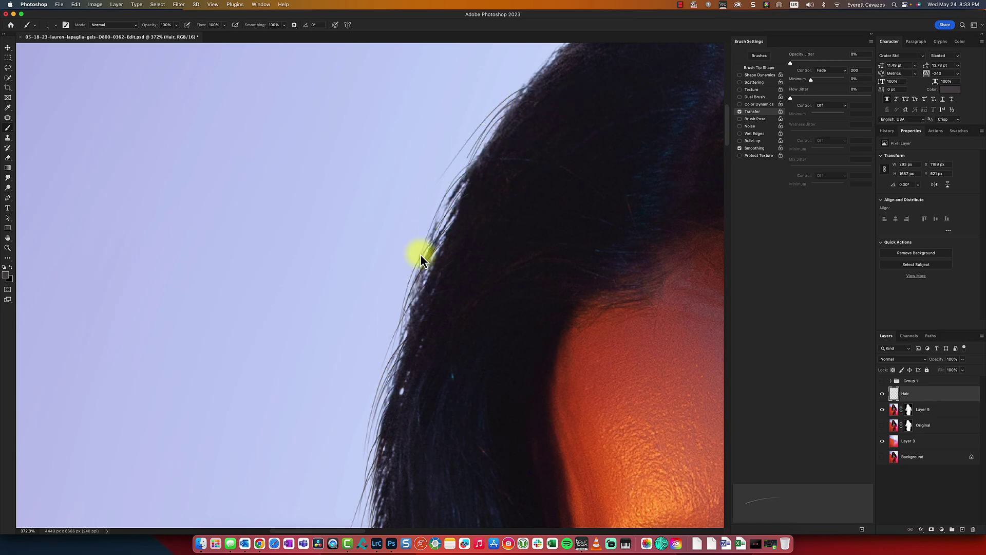
# Step: Paint fine strands over the crown of the head on both sides of the parting, undoing one misplaced stroke
pyautogui.scroll(-10, 265, 349)
pyautogui.scroll(10, 318, 290)
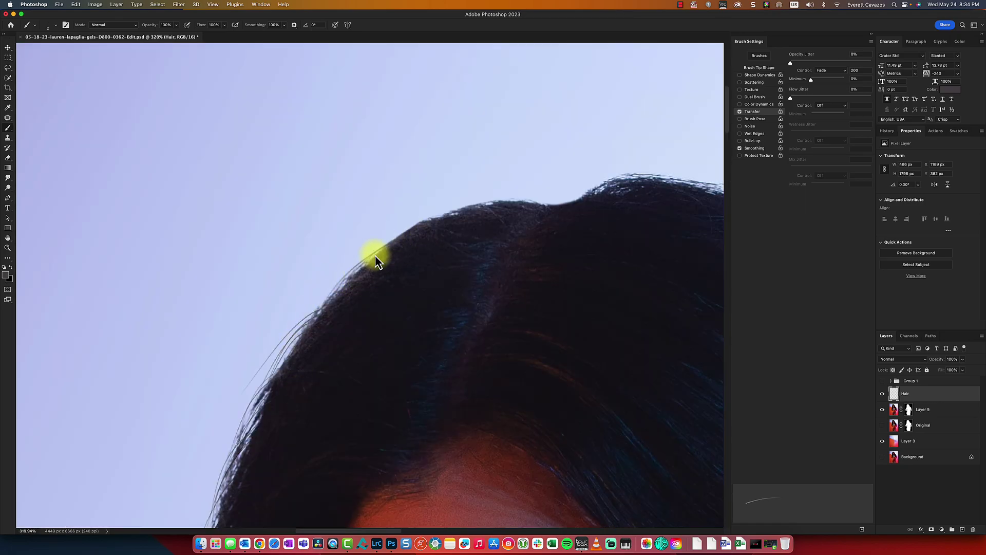
pyautogui.moveTo(375, 255)
pyautogui.mouseDown()
pyautogui.moveTo(300, 312)
pyautogui.moveTo(343, 288)
pyautogui.mouseUp()
pyautogui.moveTo(434, 215); pyautogui.dragTo(585, 204)
pyautogui.press('super+z')
pyautogui.moveTo(716, 198); pyautogui.dragTo(425, 222)
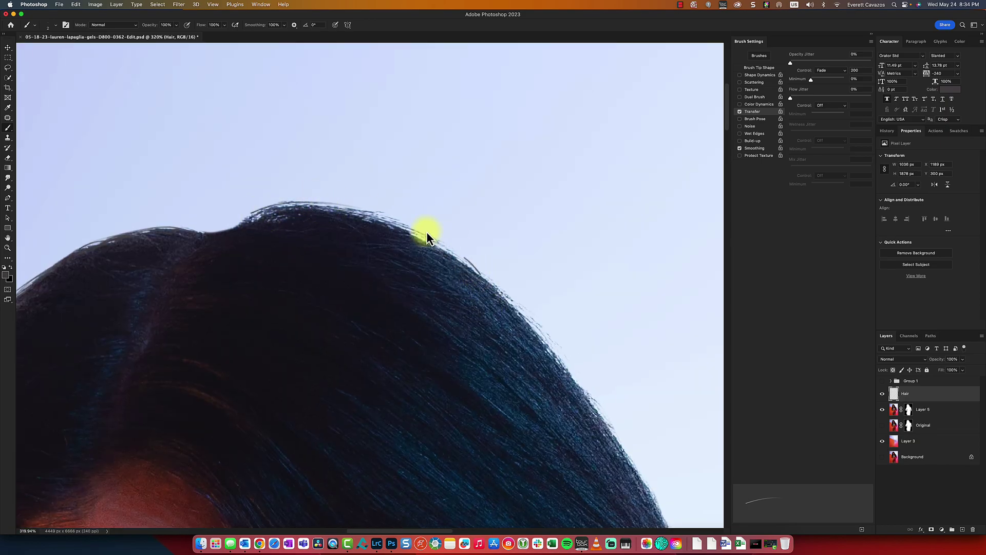
# Step: Sample the blue tint of the hair and paint matching strands along the blue-lit edge sloping down from the crown
pyautogui.keyDown('alt'); pyautogui.click(373, 224); pyautogui.keyUp('alt')
pyautogui.moveTo(513, 280)
pyautogui.mouseDown()
pyautogui.moveTo(401, 202)
pyautogui.moveTo(420, 264)
pyautogui.mouseUp()
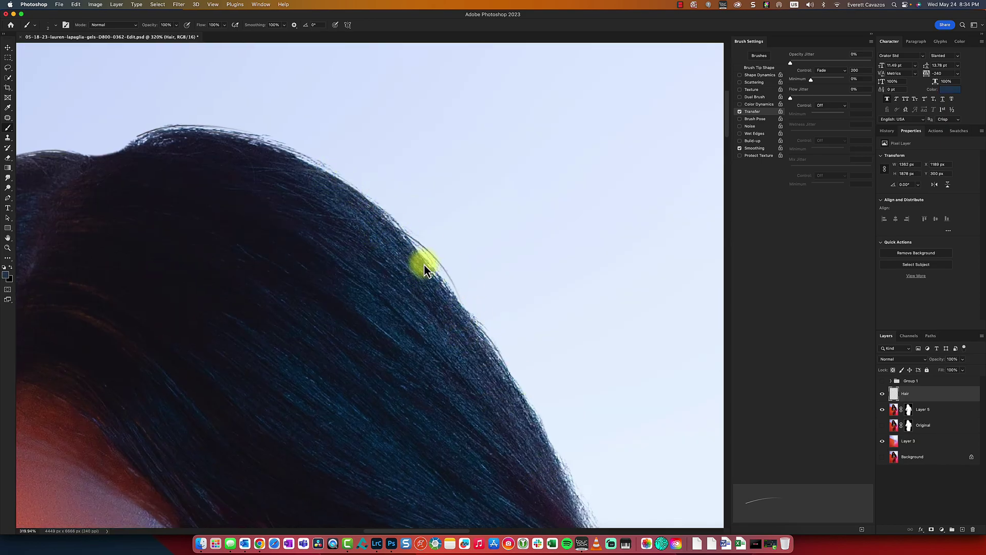
pyautogui.scroll(-5, 401, 272)
pyautogui.hscroll(4, 401, 272)
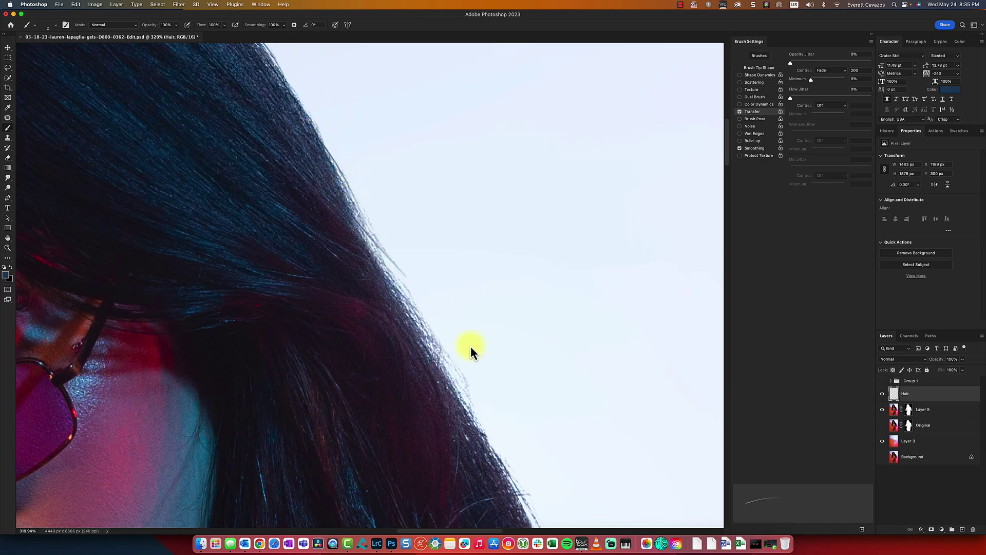
# Step: Paint blue-tinted flyaway strands down the outer edge of the long hair toward the bare shoulder
pyautogui.moveTo(471, 348); pyautogui.dragTo(357, 261)
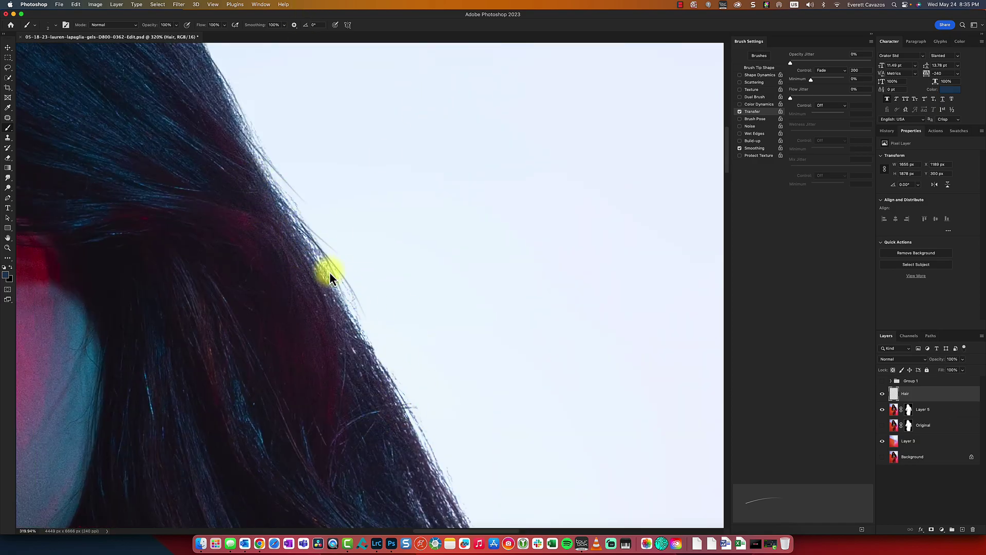
pyautogui.moveTo(376, 373); pyautogui.dragTo(295, 272)
pyautogui.moveTo(248, 176)
pyautogui.mouseDown()
pyautogui.moveTo(308, 405)
pyautogui.moveTo(328, 320)
pyautogui.mouseUp()
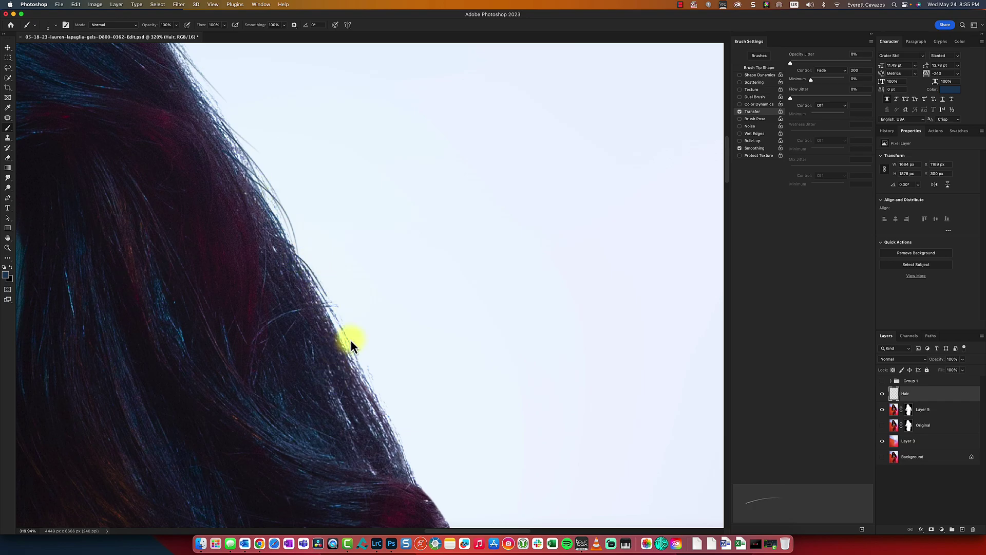
pyautogui.moveTo(339, 369); pyautogui.dragTo(385, 414)
pyautogui.scroll(-4, 334, 447)
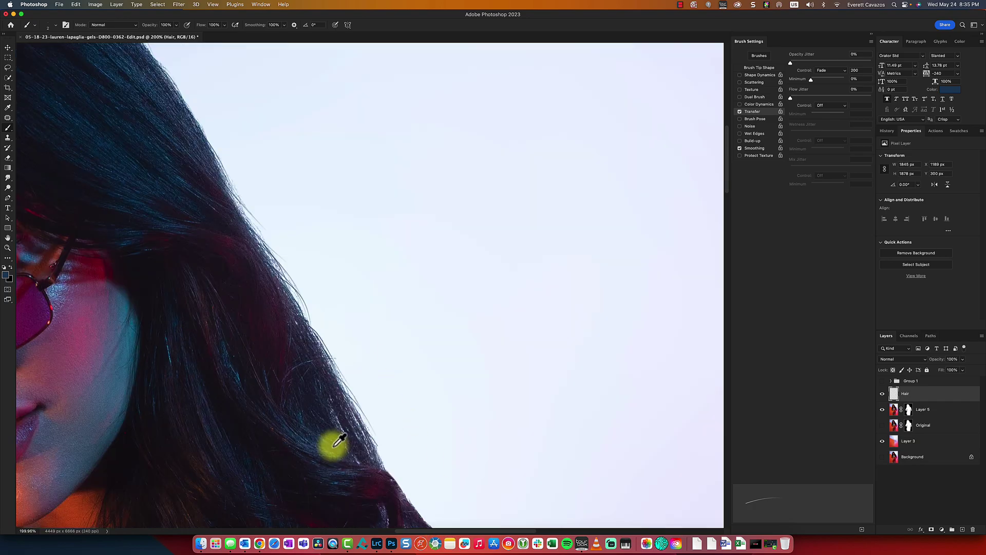
pyautogui.moveTo(333, 447); pyautogui.dragTo(288, 260)
pyautogui.moveTo(294, 228); pyautogui.dragTo(335, 268)
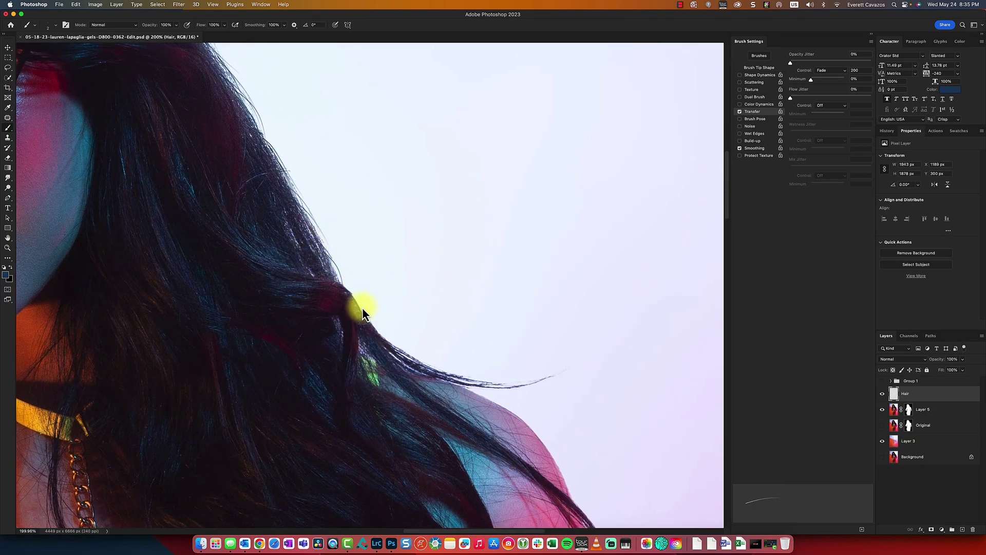
# Step: Paint near-black fading strands down the hair edge on the orange-lit side, from the temple to the shoulder
pyautogui.scroll(-10, 484, 379)
pyautogui.scroll(14, 203, 275)
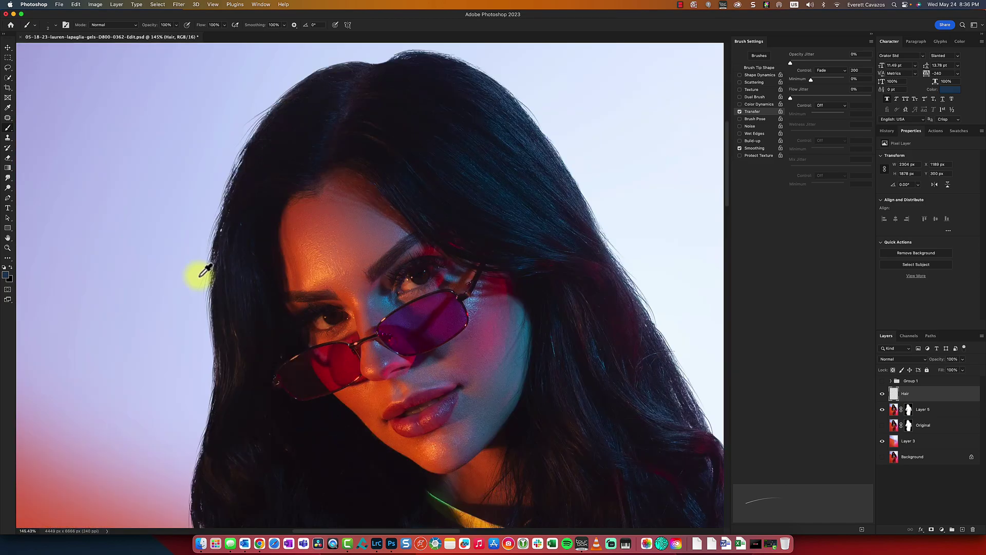
pyautogui.moveTo(268, 149); pyautogui.dragTo(278, 344)
pyautogui.moveTo(263, 138); pyautogui.dragTo(265, 339)
pyautogui.moveTo(264, 205); pyautogui.dragTo(293, 408)
pyautogui.scroll(-5, 295, 411)
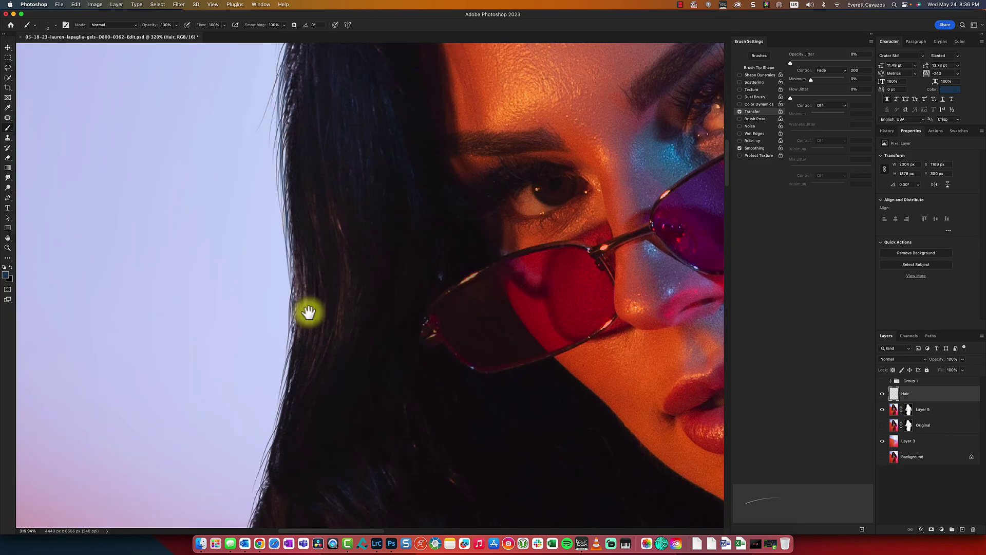
pyautogui.scroll(-3, 325, 356)
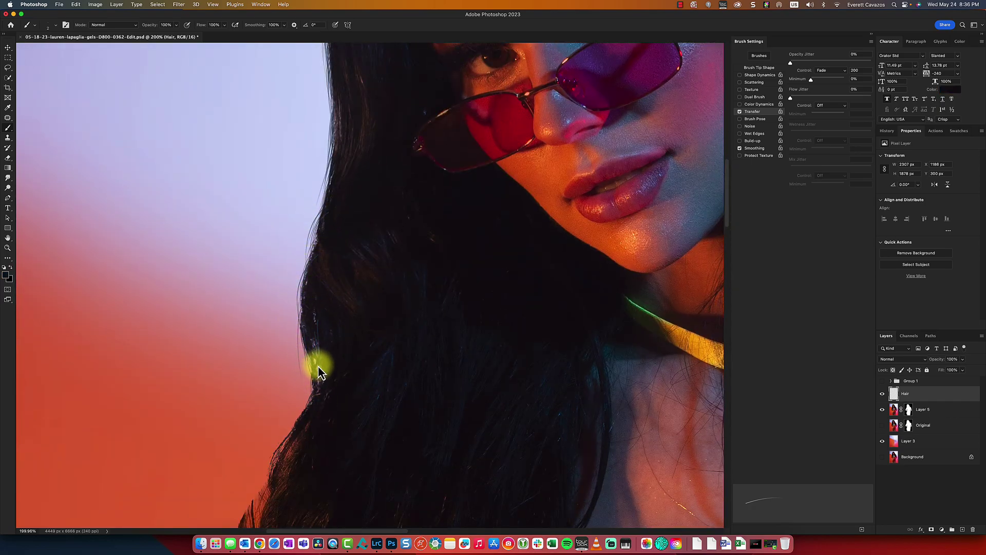
pyautogui.scroll(-4, 308, 408)
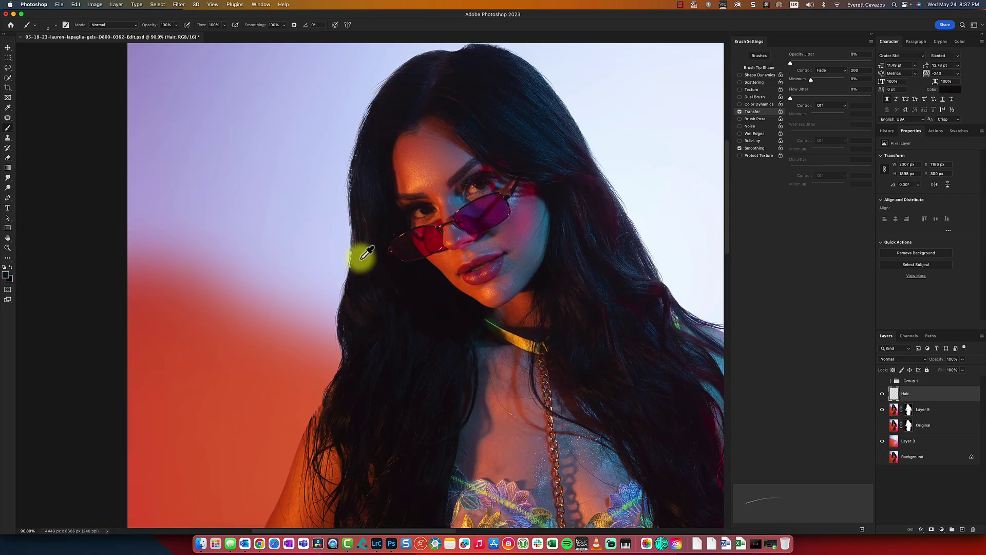
pyautogui.scroll(2, 275, 163)
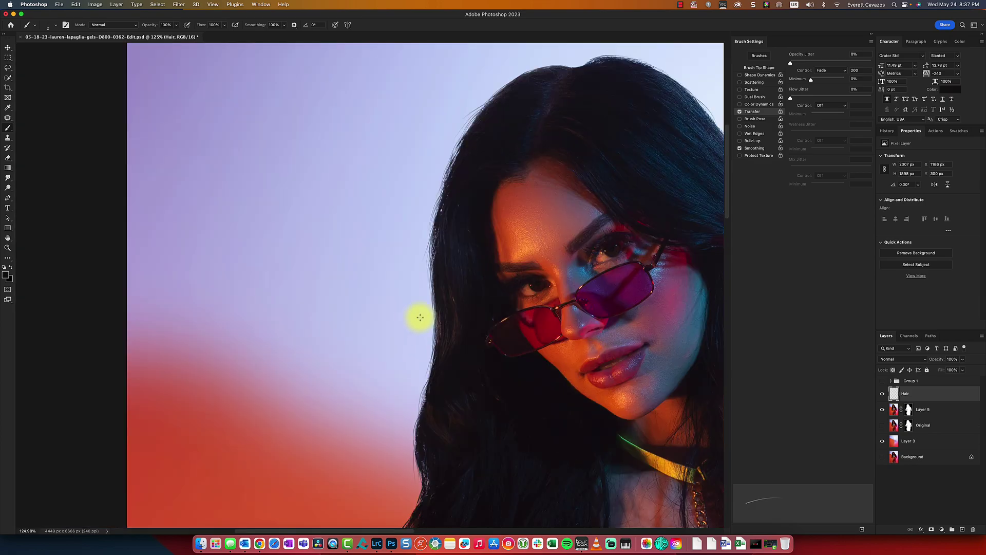
pyautogui.scroll(-5, 404, 196)
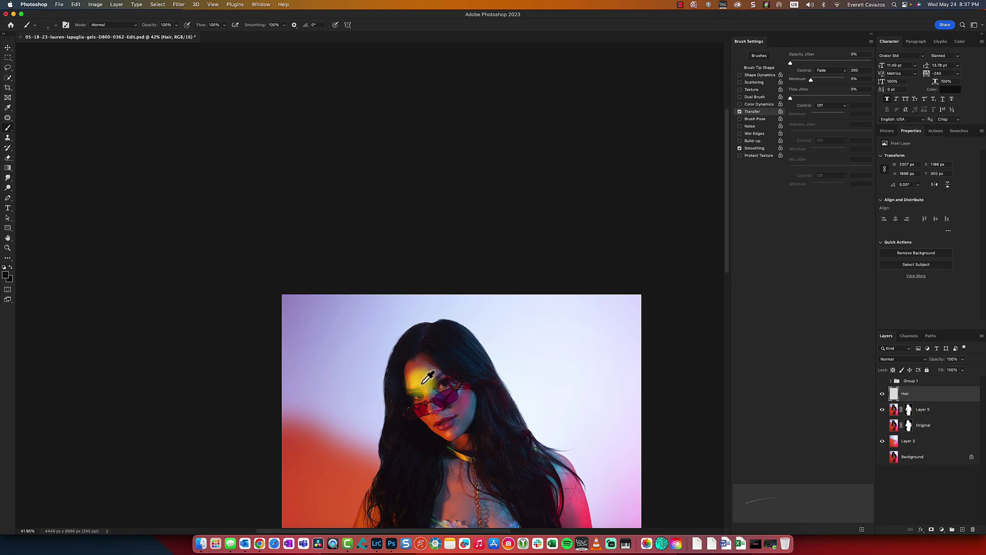
pyautogui.moveTo(382, 15); pyautogui.dragTo(449, 16)
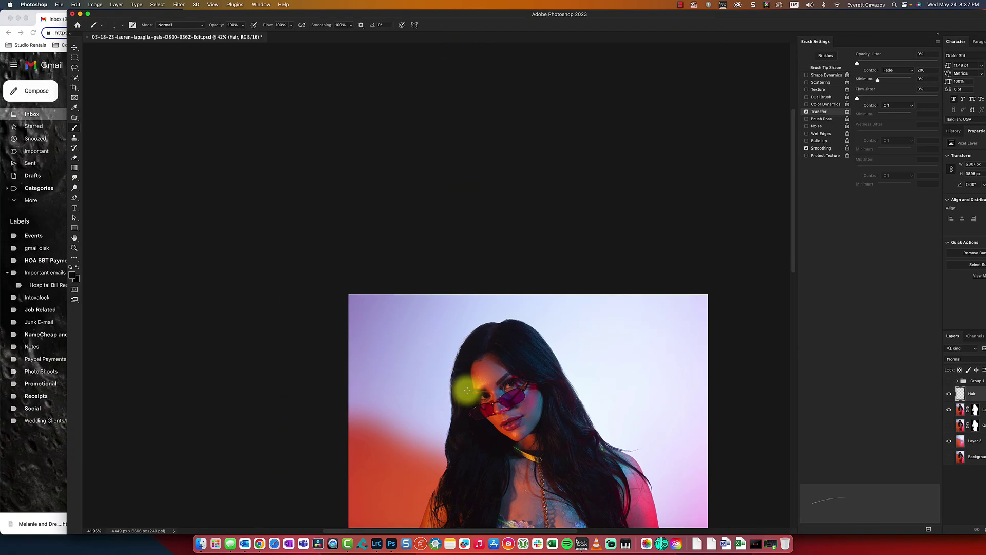
pyautogui.click(88, 14)
# Step: Set the Hair layer's opacity to 84% to soften the painted strands
pyautogui.scroll(-3, 432, 436)
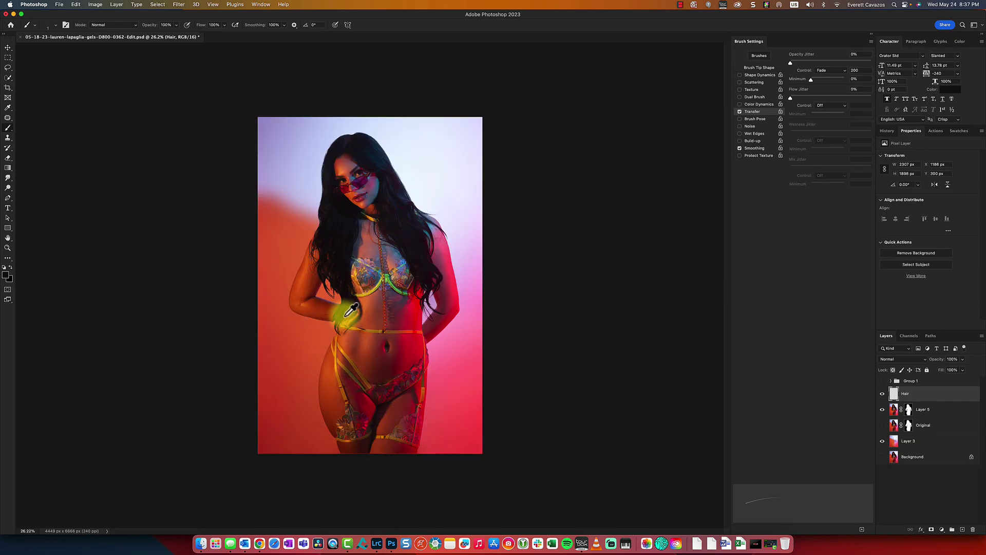
pyautogui.scroll(8, 303, 226)
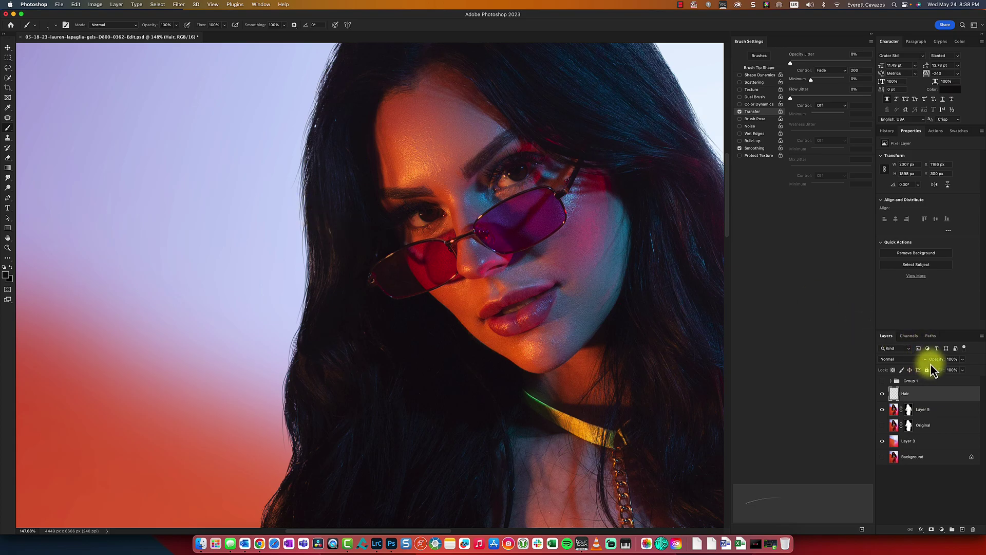
pyautogui.scroll(4, 292, 174)
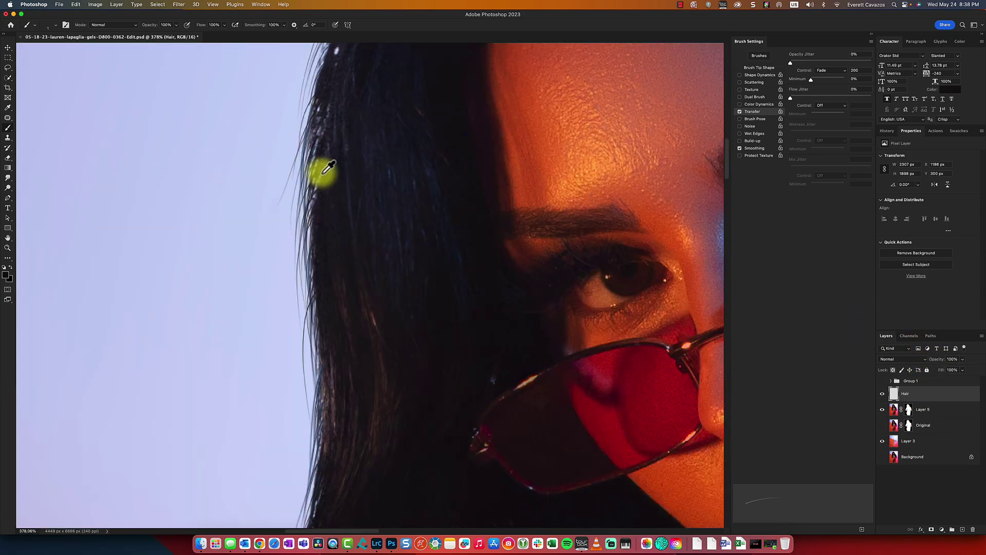
pyautogui.moveTo(941, 359); pyautogui.dragTo(936, 362)
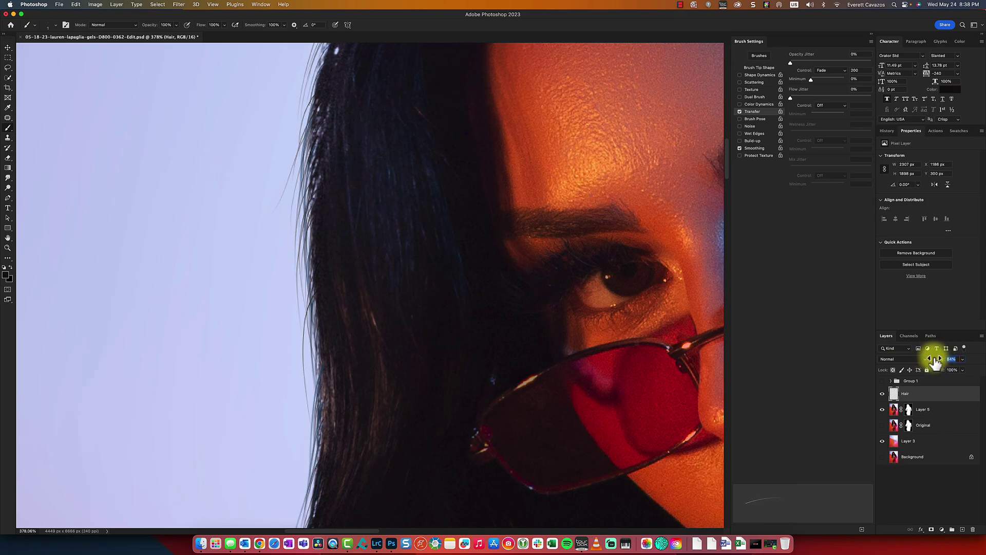
# Step: Examine the softened strands along the hair edge, from beside the face over the crown and down the blue-lit side
pyautogui.scroll(-5, 420, 286)
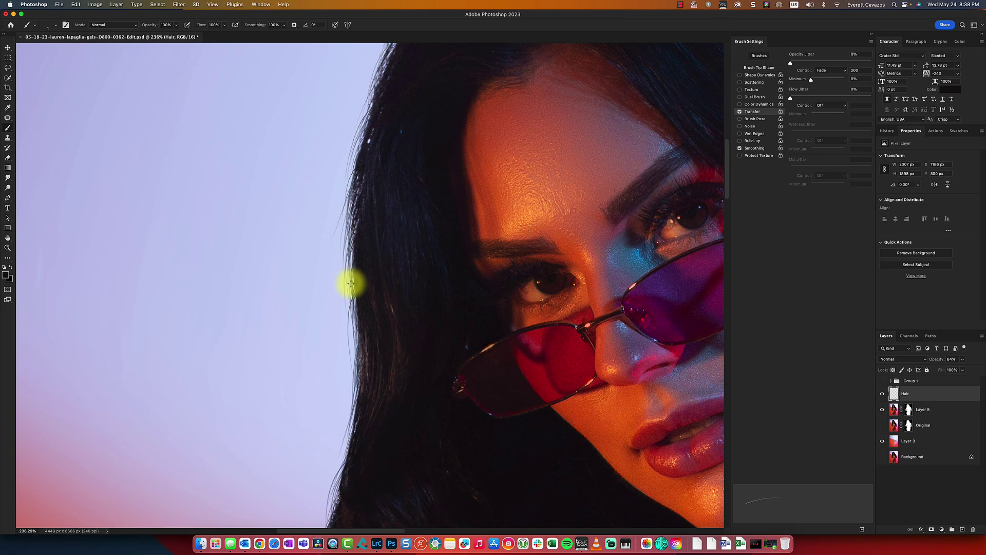
pyautogui.scroll(5, 343, 110)
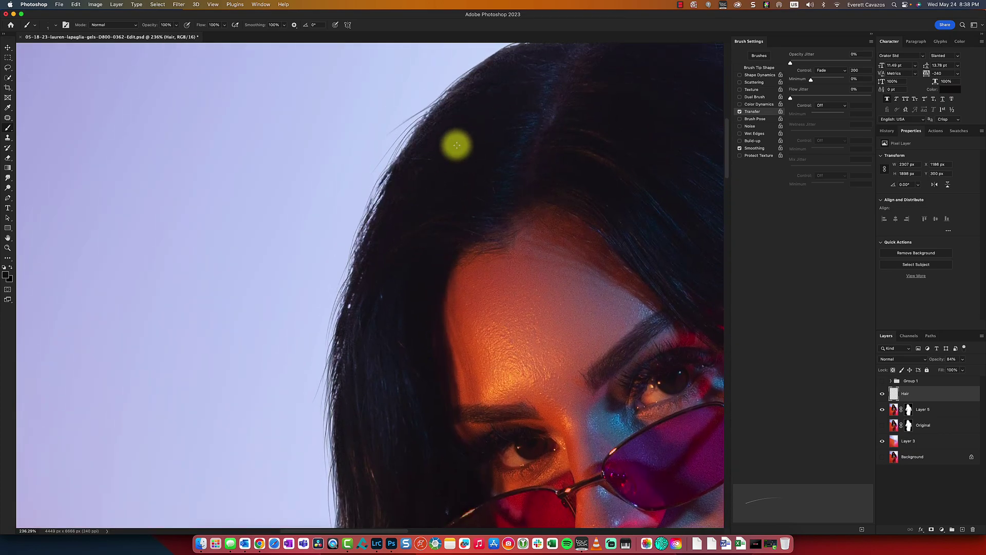
pyautogui.scroll(5, 464, 124)
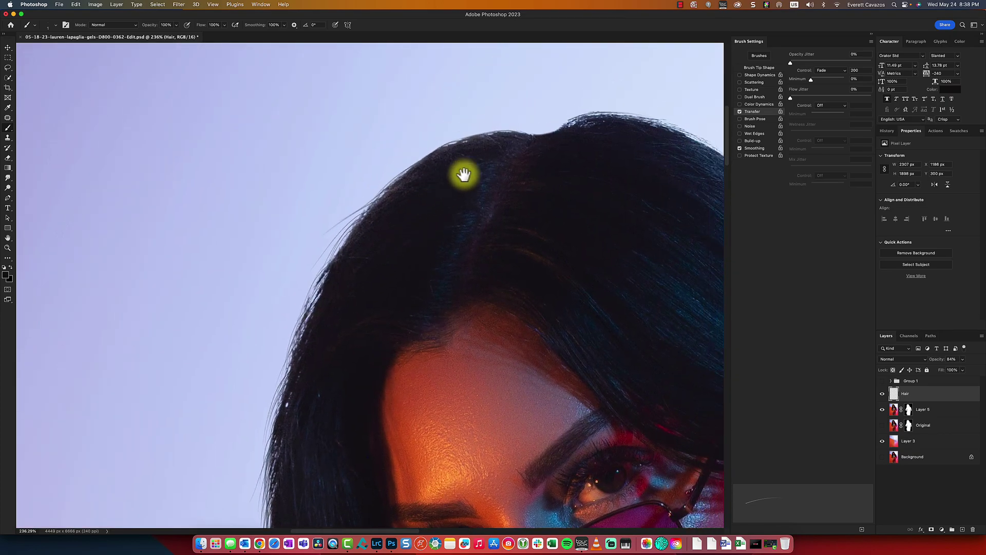
pyautogui.hscroll(10, 464, 175)
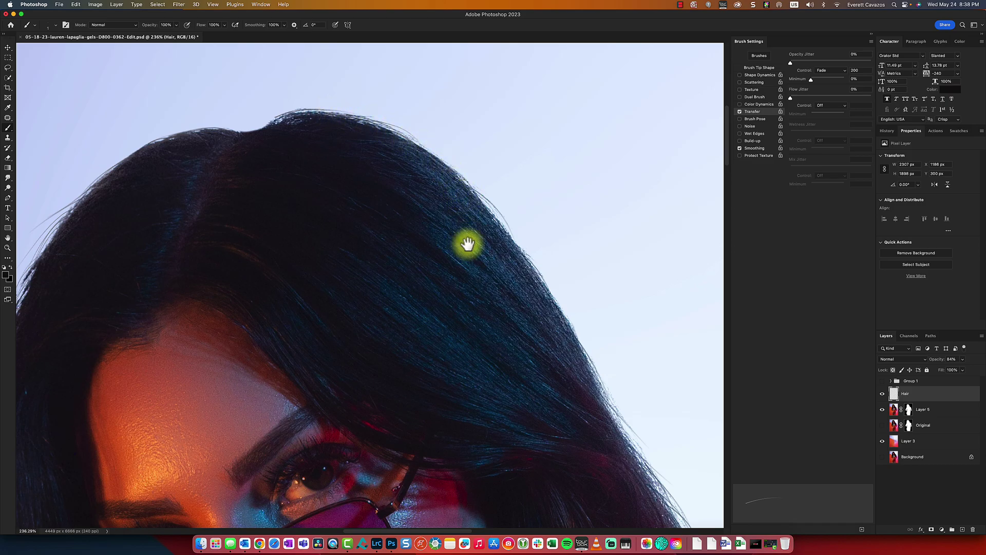
pyautogui.moveTo(467, 244); pyautogui.dragTo(337, 169)
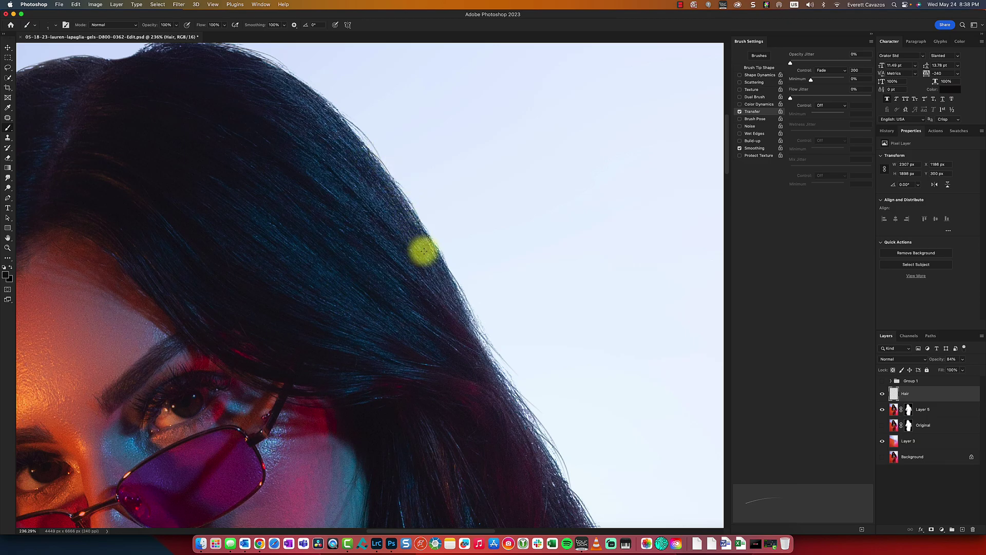
pyautogui.moveTo(427, 273); pyautogui.dragTo(290, 166)
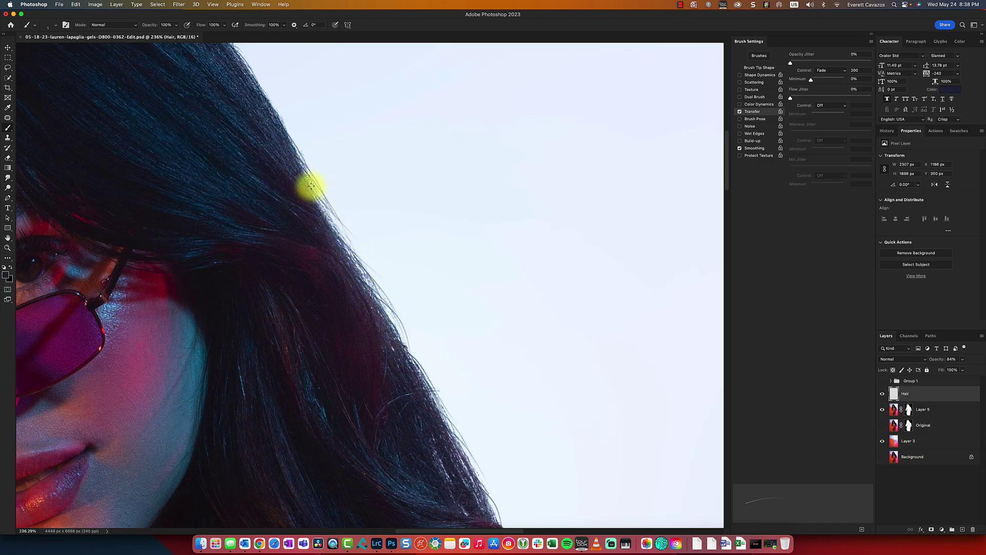
pyautogui.scroll(-5, 410, 336)
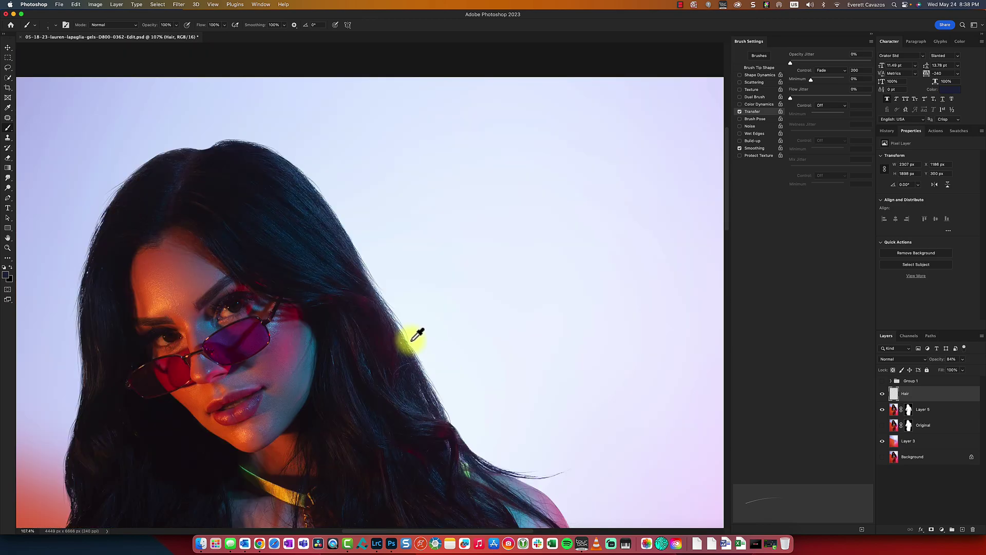
pyautogui.scroll(4, 416, 349)
pyautogui.scroll(2, 427, 358)
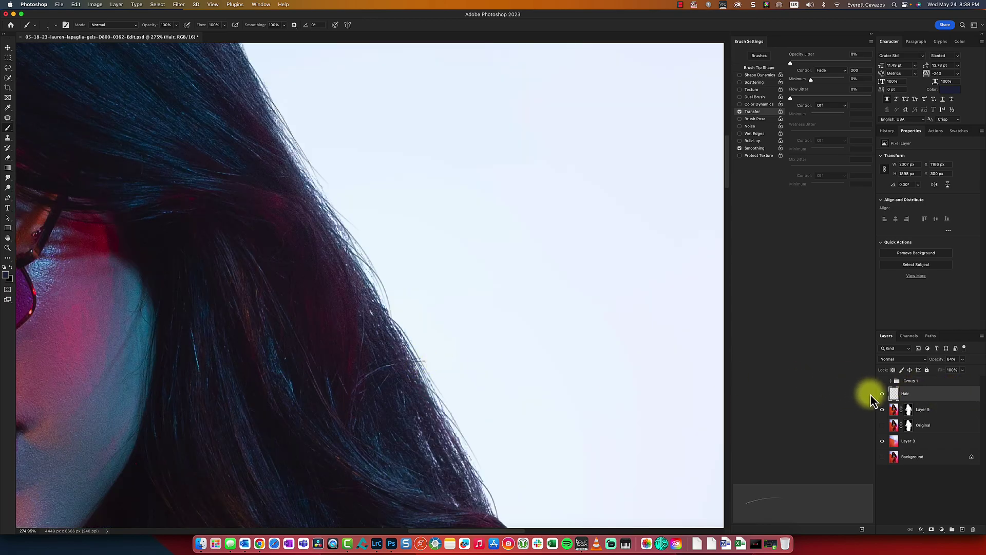
# Step: Hide the Hair layer and examine the bare cut-out edge of the hair on both sides of the head
pyautogui.click(881, 395)
pyautogui.scroll(-2, 341, 264)
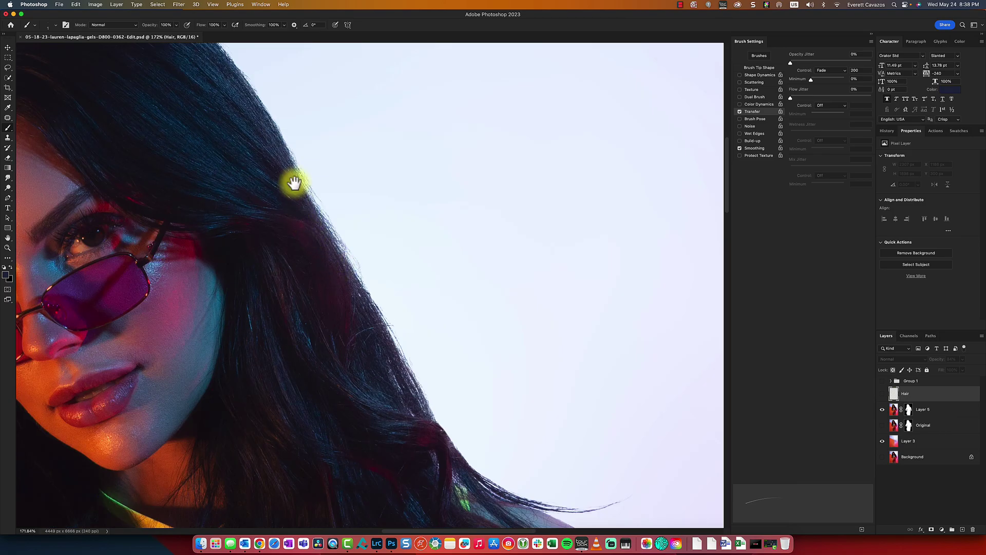
pyautogui.moveTo(292, 183); pyautogui.dragTo(462, 323)
pyautogui.moveTo(212, 158); pyautogui.dragTo(317, 118)
pyautogui.moveTo(142, 209); pyautogui.dragTo(265, 85)
pyautogui.moveTo(270, 264); pyautogui.dragTo(326, 308)
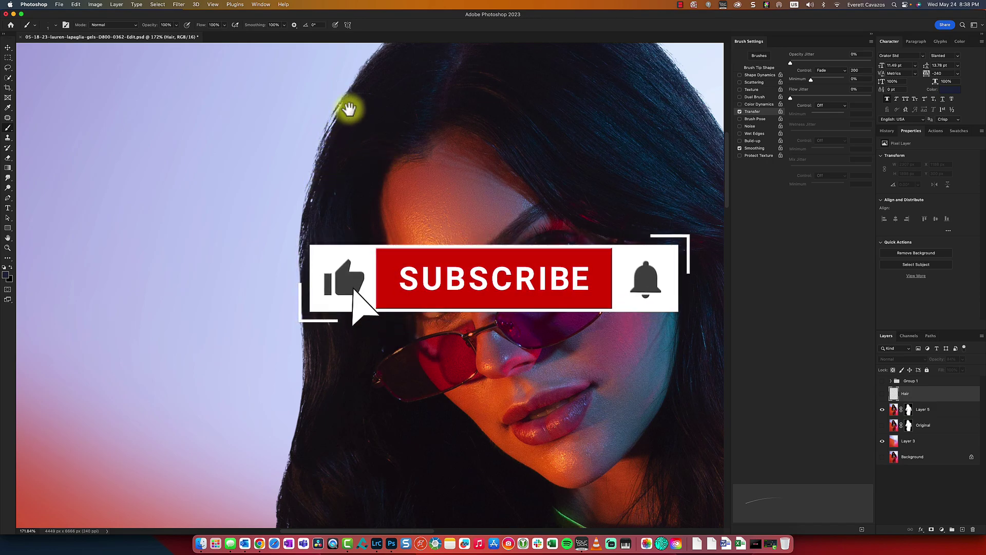
pyautogui.moveTo(348, 105); pyautogui.dragTo(325, 178)
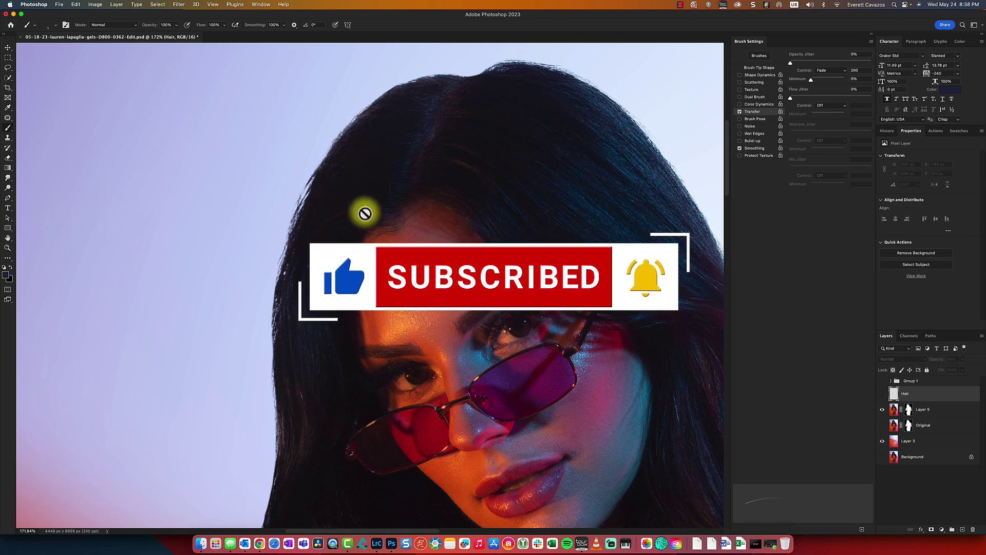
pyautogui.moveTo(315, 205); pyautogui.dragTo(376, 122)
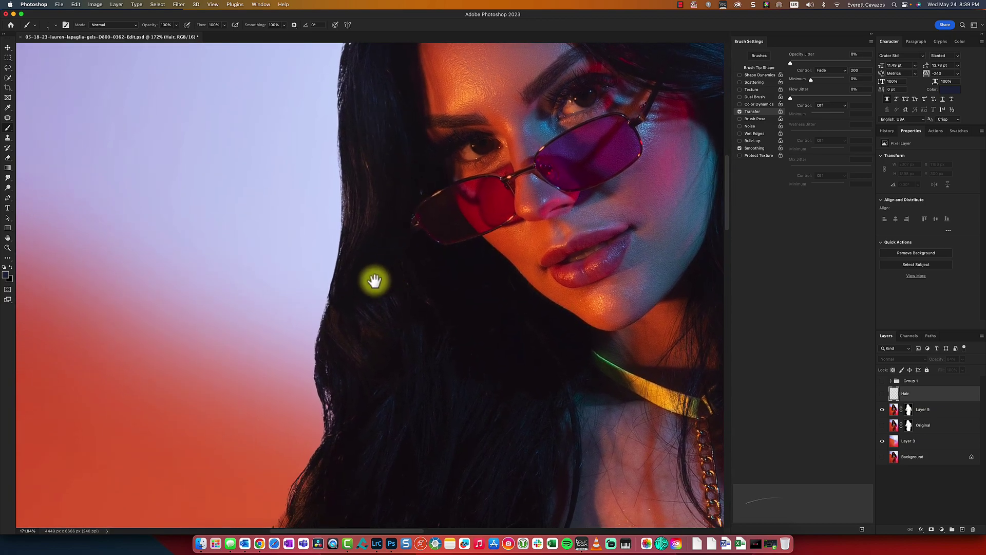
pyautogui.moveTo(374, 279); pyautogui.dragTo(381, 193)
# Step: Show the Hair layer again and check its strands along the orange-lit edge and in the overall portrait
pyautogui.click(883, 395)
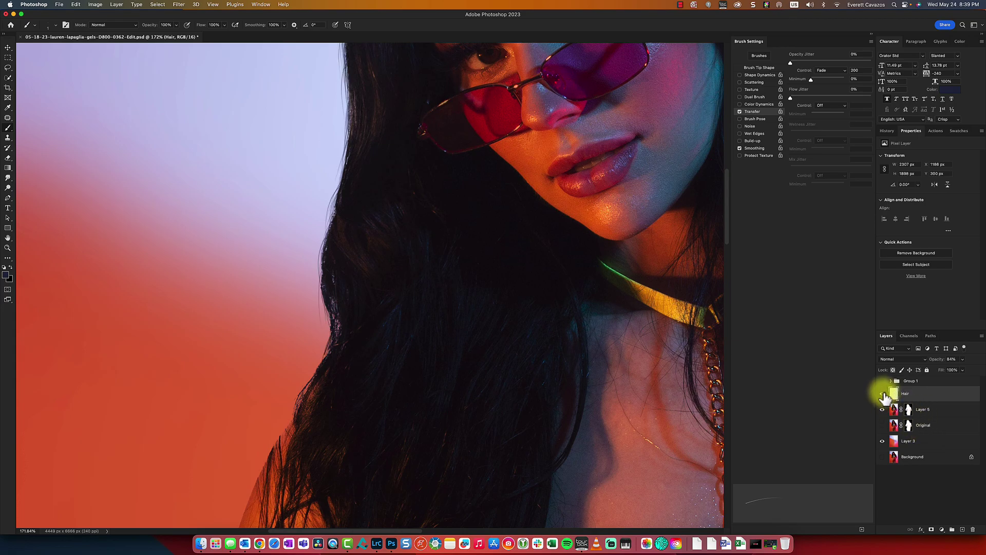
pyautogui.scroll(8, 325, 283)
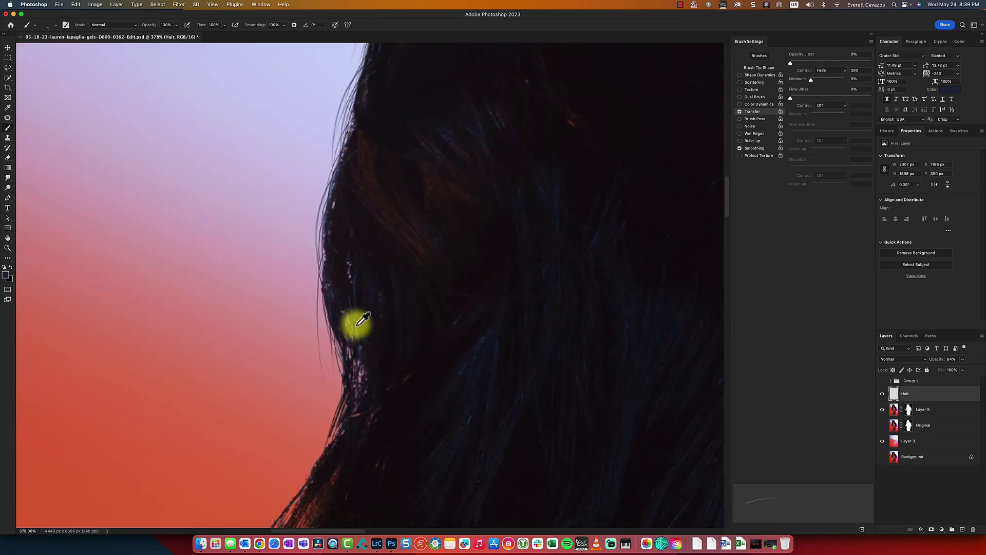
pyautogui.scroll(-5, 353, 325)
pyautogui.scroll(-3, 344, 400)
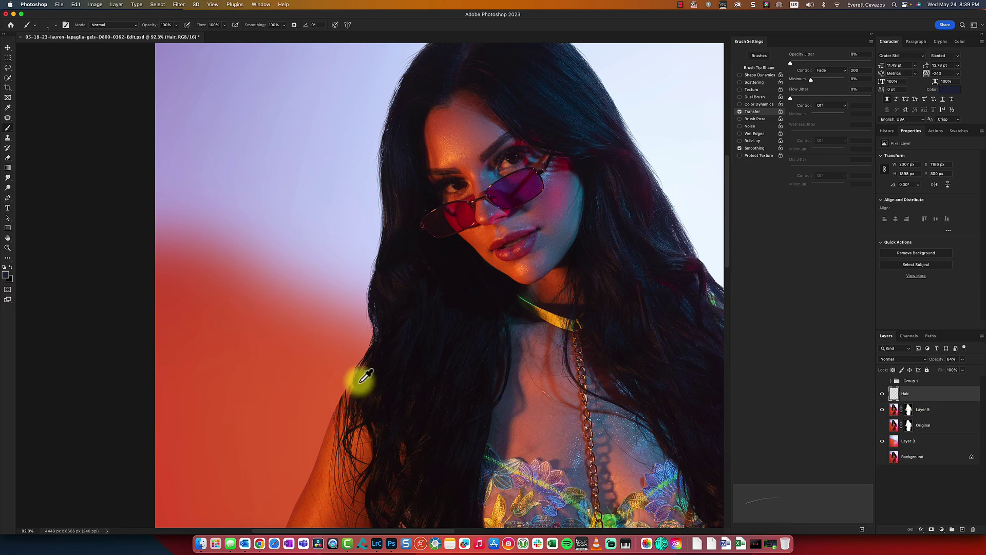
pyautogui.scroll(-2, 362, 380)
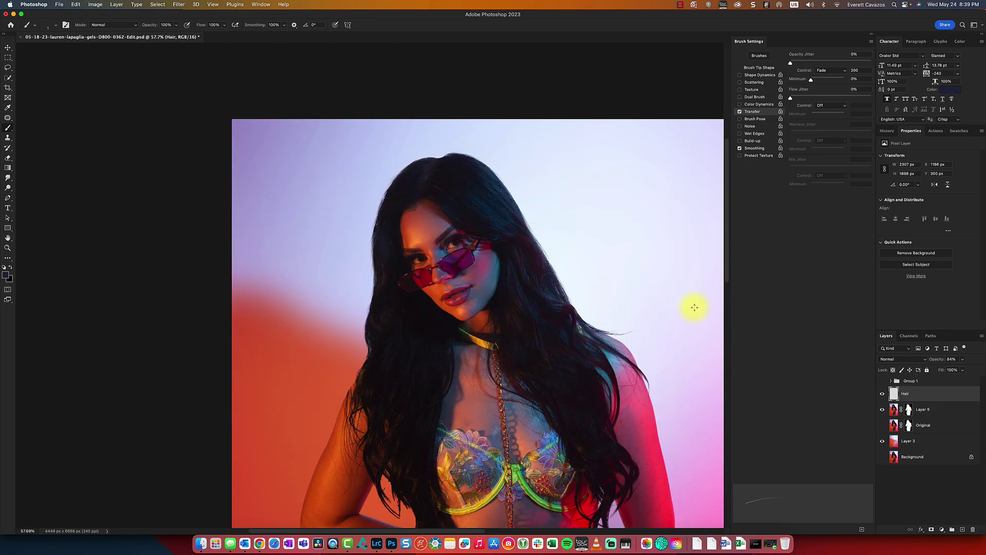